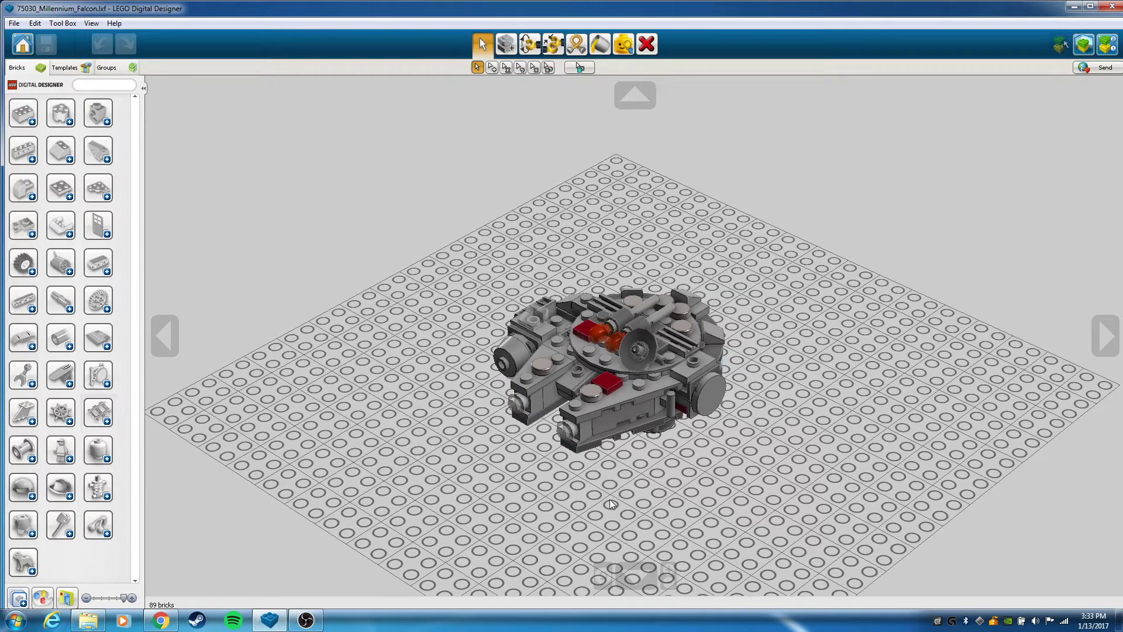
Minimise the model window, switch to Chrome and search the web for "bluerender" in a new tab
left_click(1074, 7)
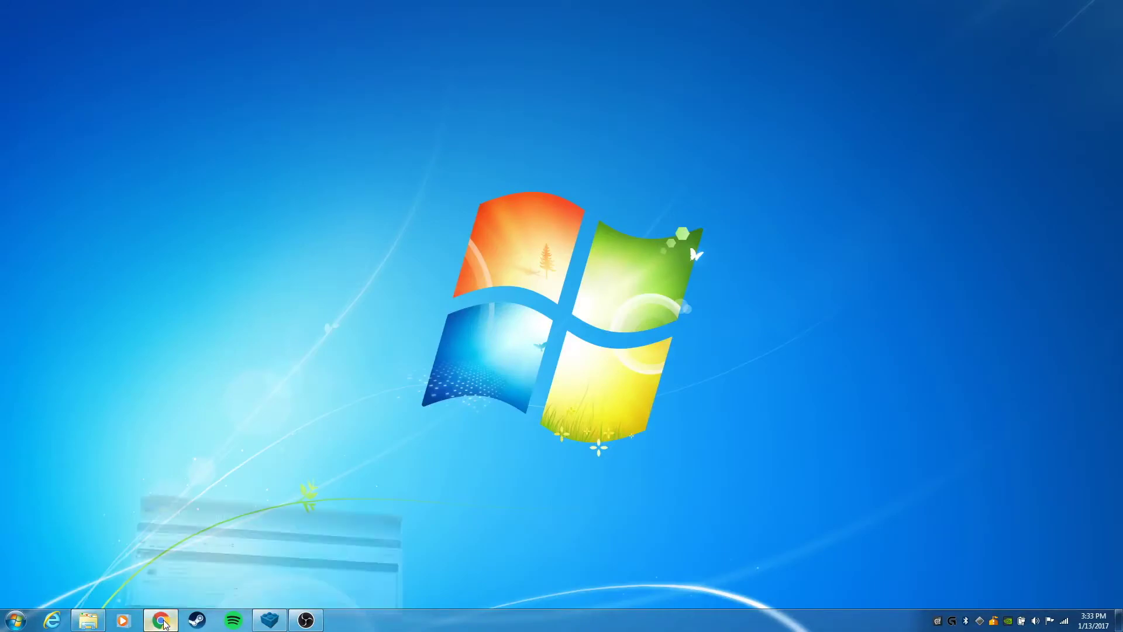
left_click(243, 550)
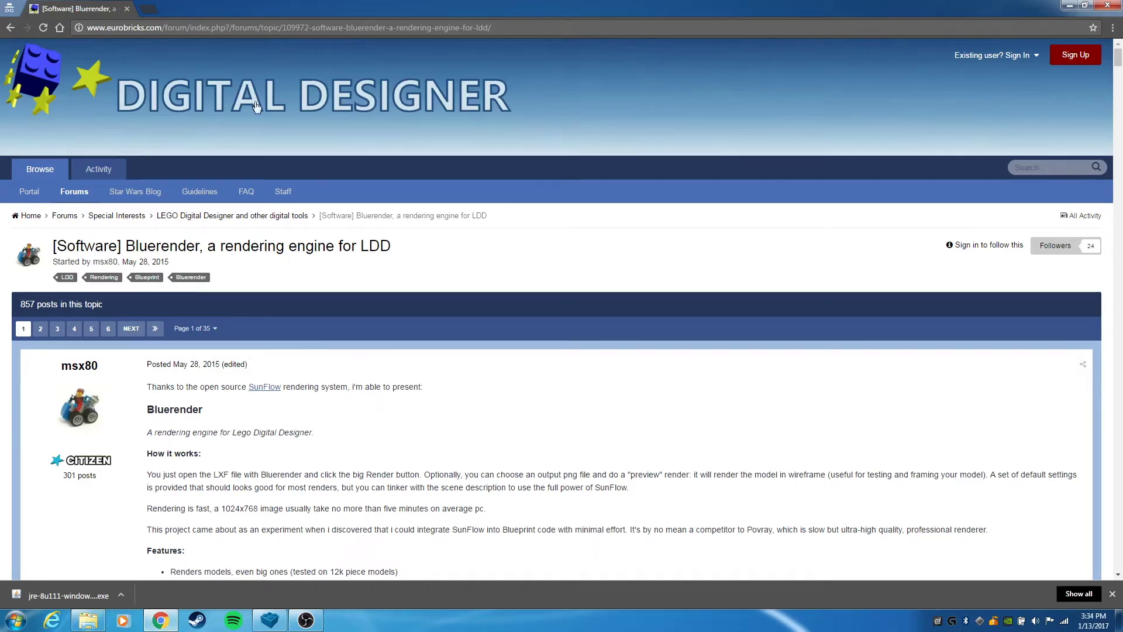
key("ctrl+t")
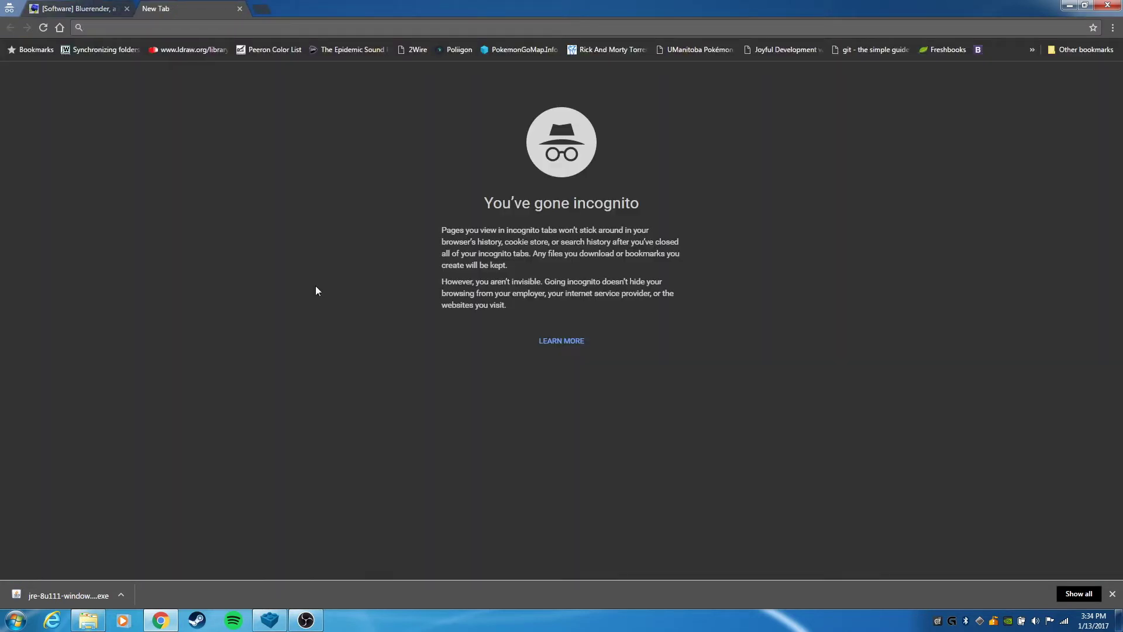
type("blende")
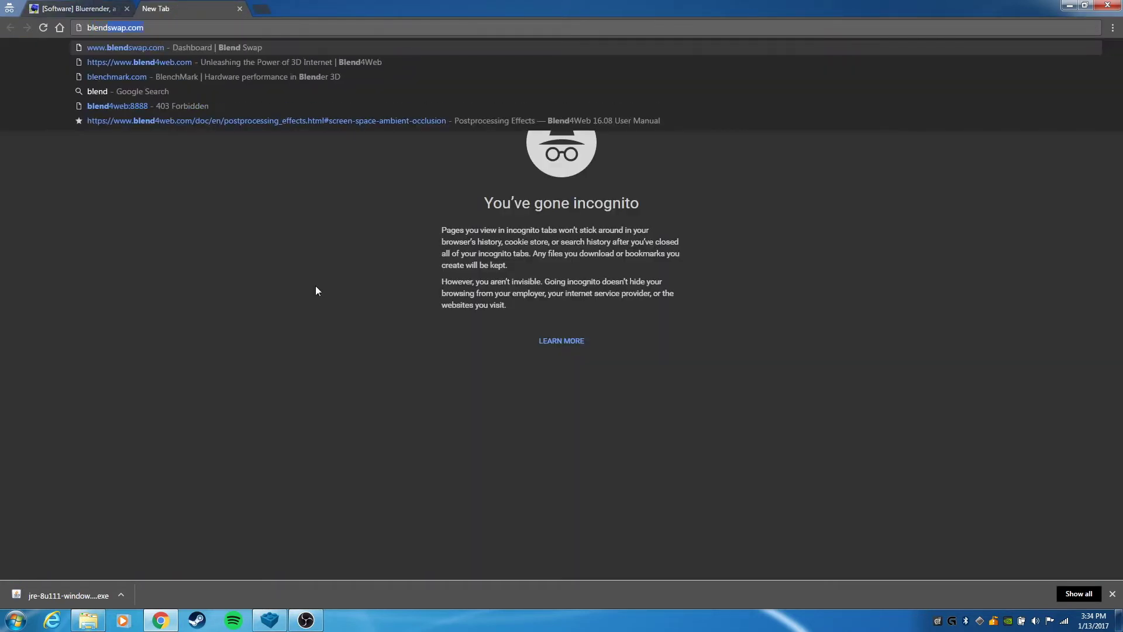
key("BackSpace")
key("BackSpace")
key("BackSpace")
key("BackSpace")
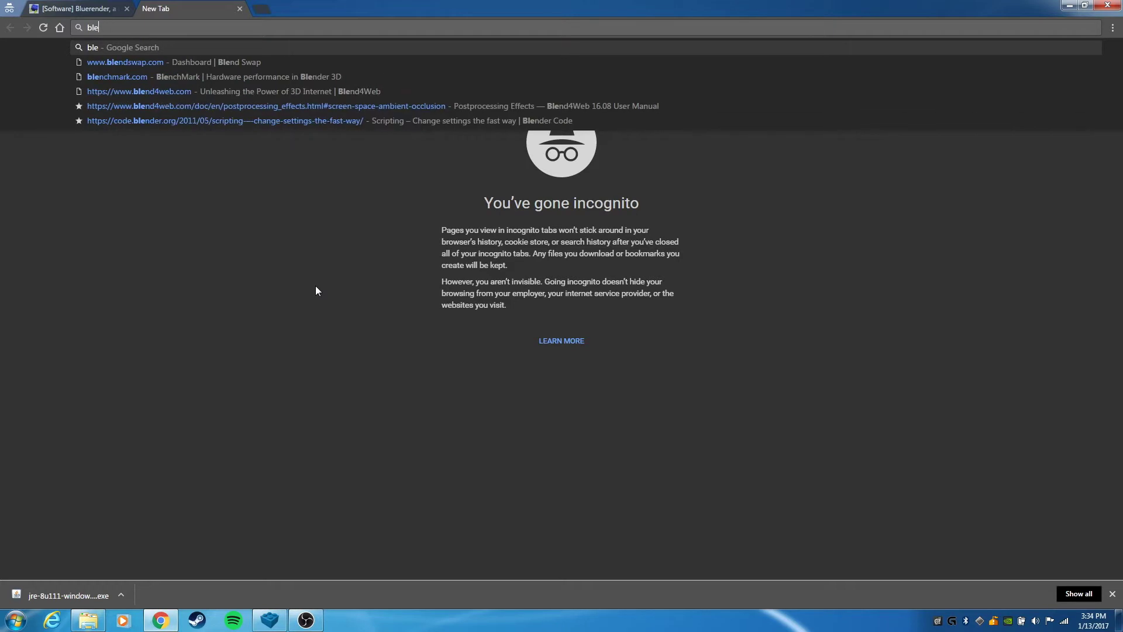
type("uerender")
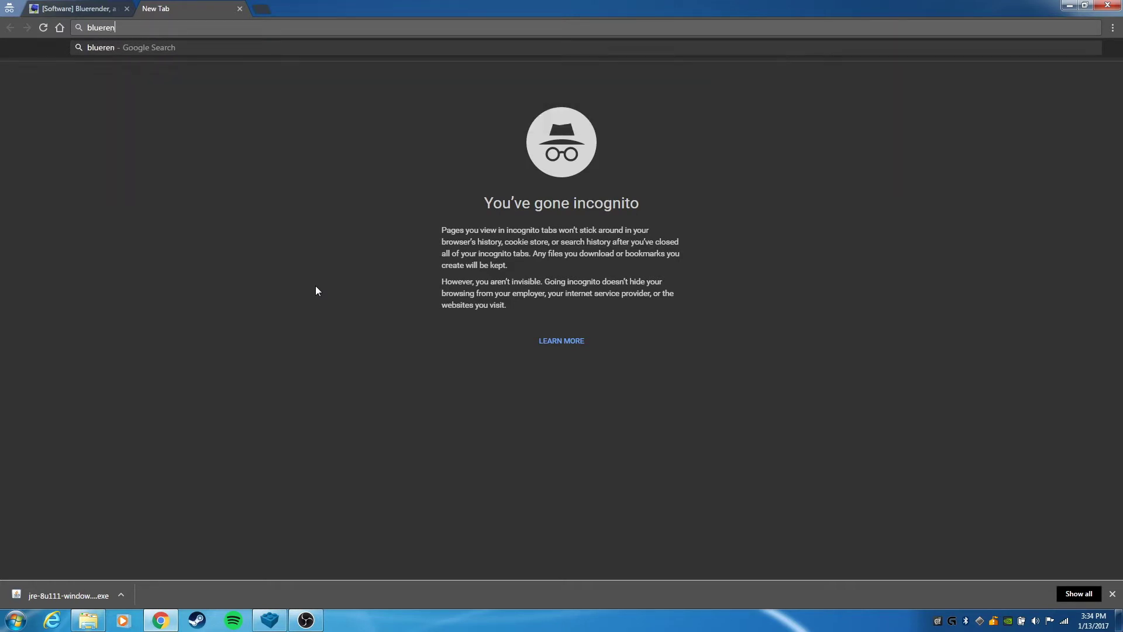
key("Return")
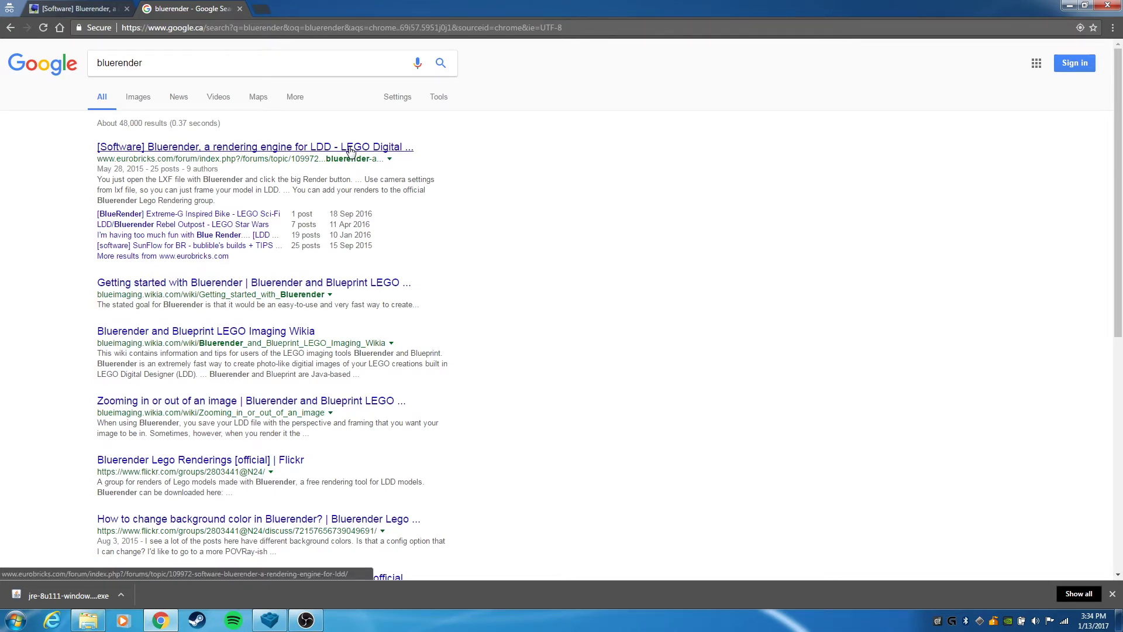
Close the search tab and review the requirements and download sections of the Bluerender forum topic
left_click(240, 9)
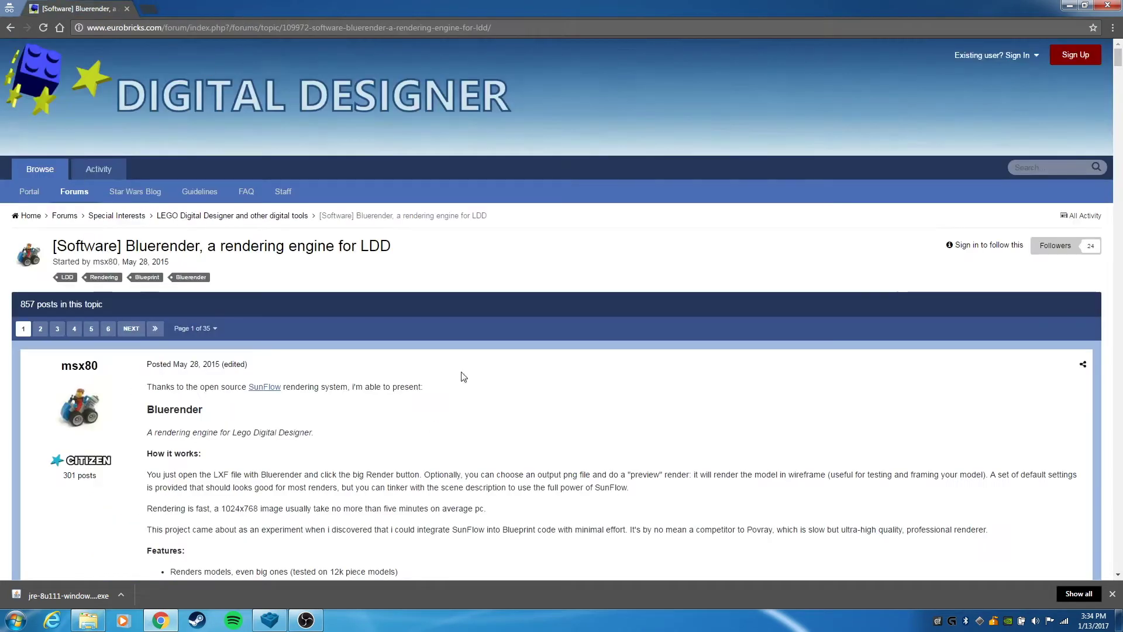
scroll(324, 439, "down", 6)
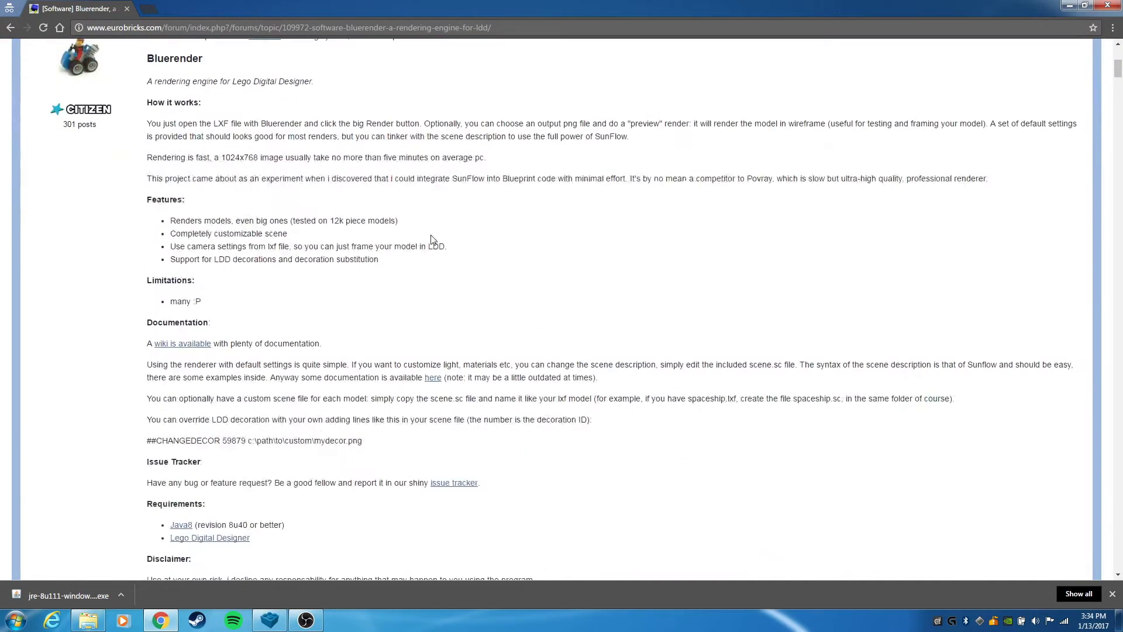
scroll(417, 316, "down", 3)
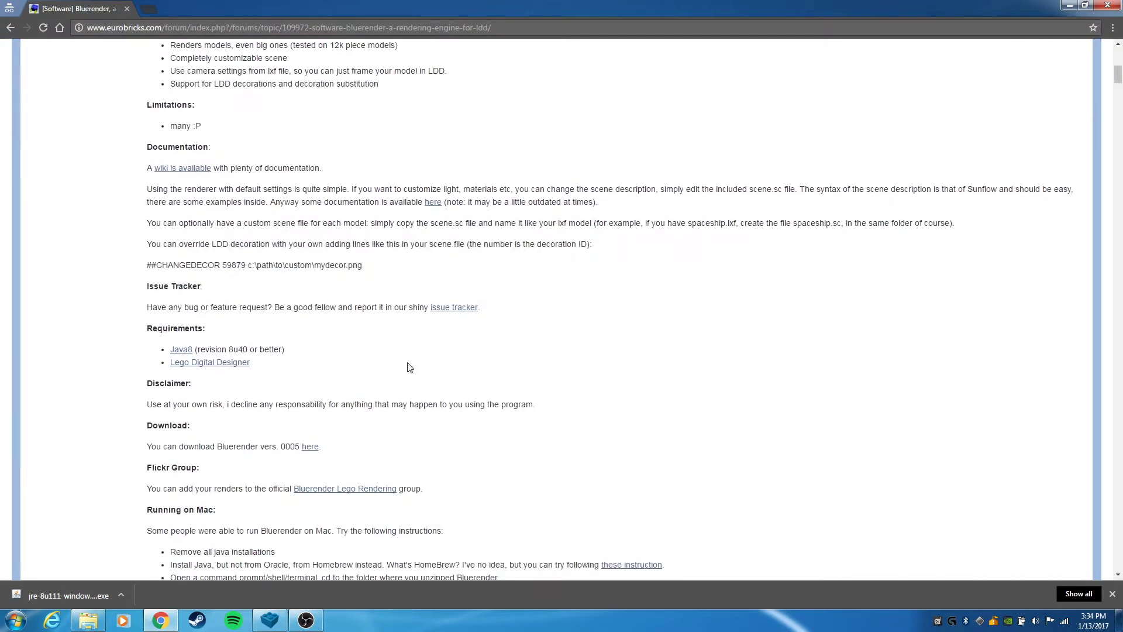
scroll(306, 402, "down", 2)
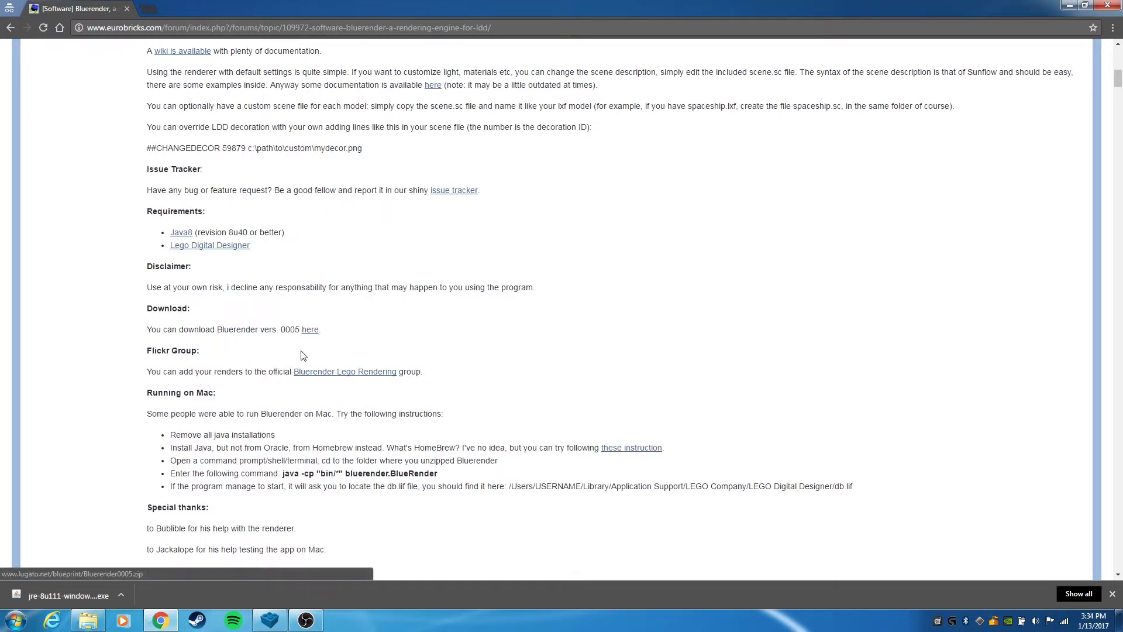
left_click(1111, 594)
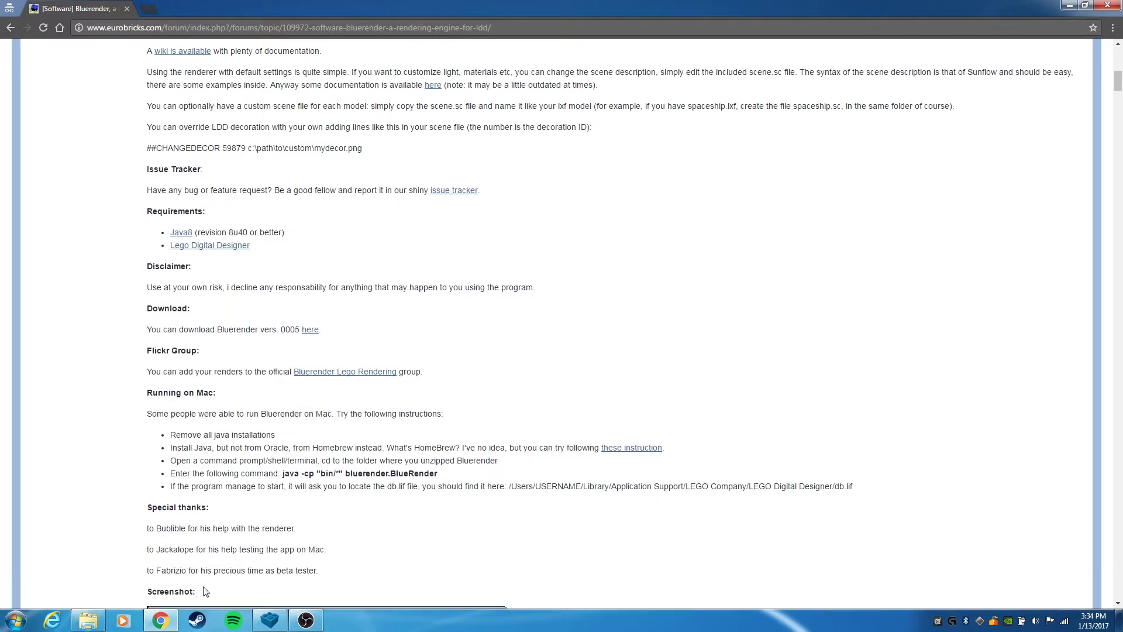
Switch to the Bluerender0005 folder in Windows Explorer and try to launch the bluerender batch file
left_click(88, 620)
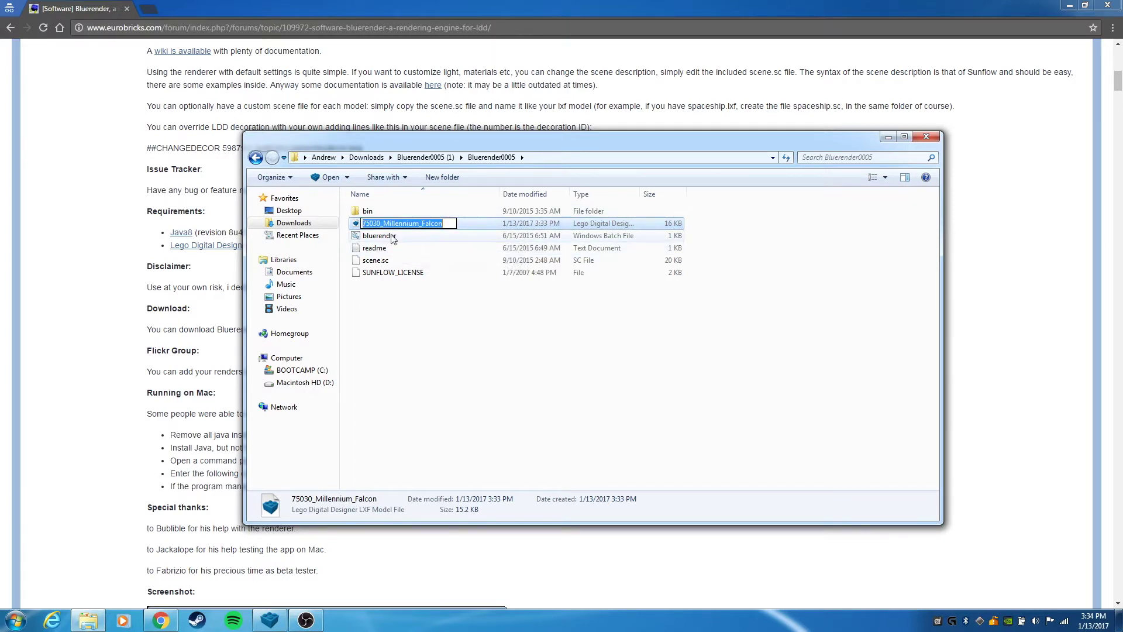
left_click(431, 341)
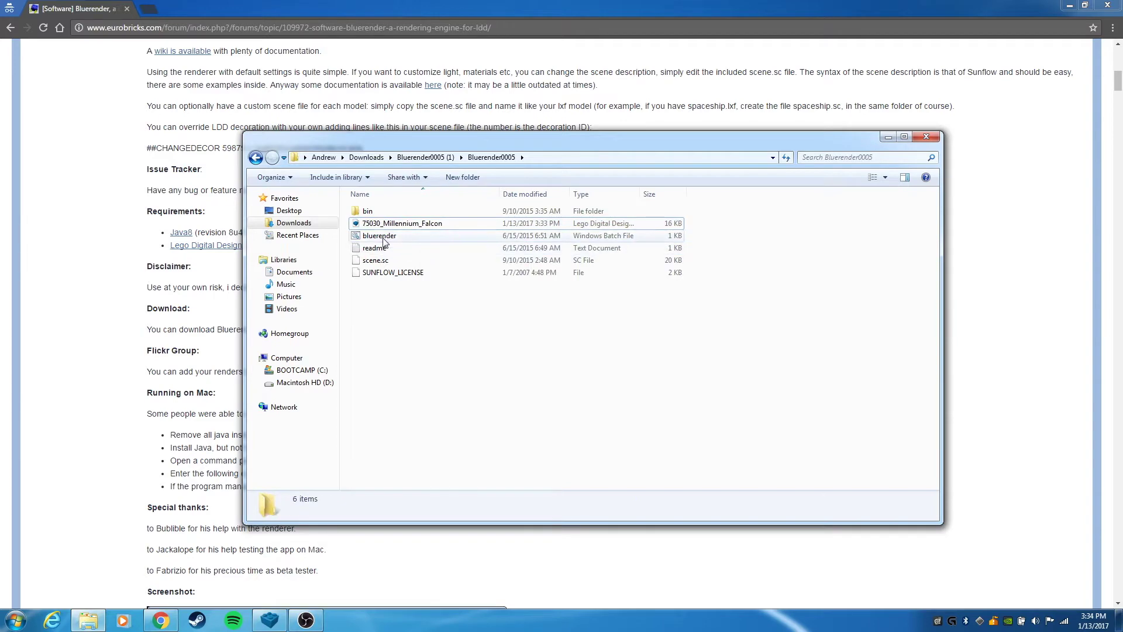
double_click(381, 236)
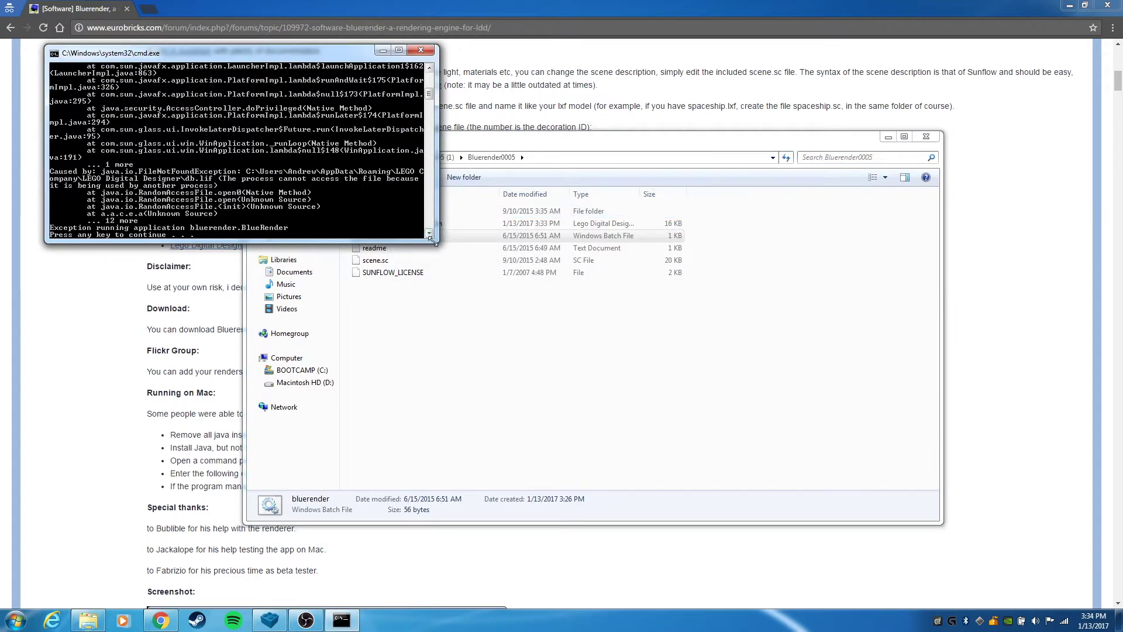
Enlarge the console window, read through the startup error output and dismiss the console
left_click_drag(432, 239, 436, 412)
scroll(249, 242, "up", 5)
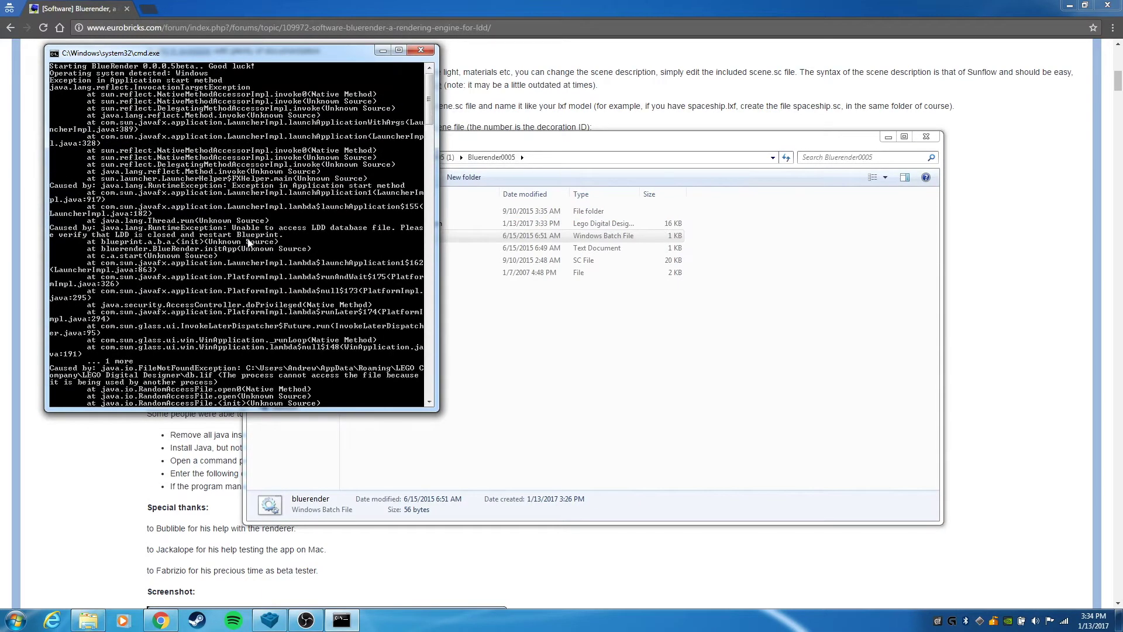
scroll(199, 246, "down", 4)
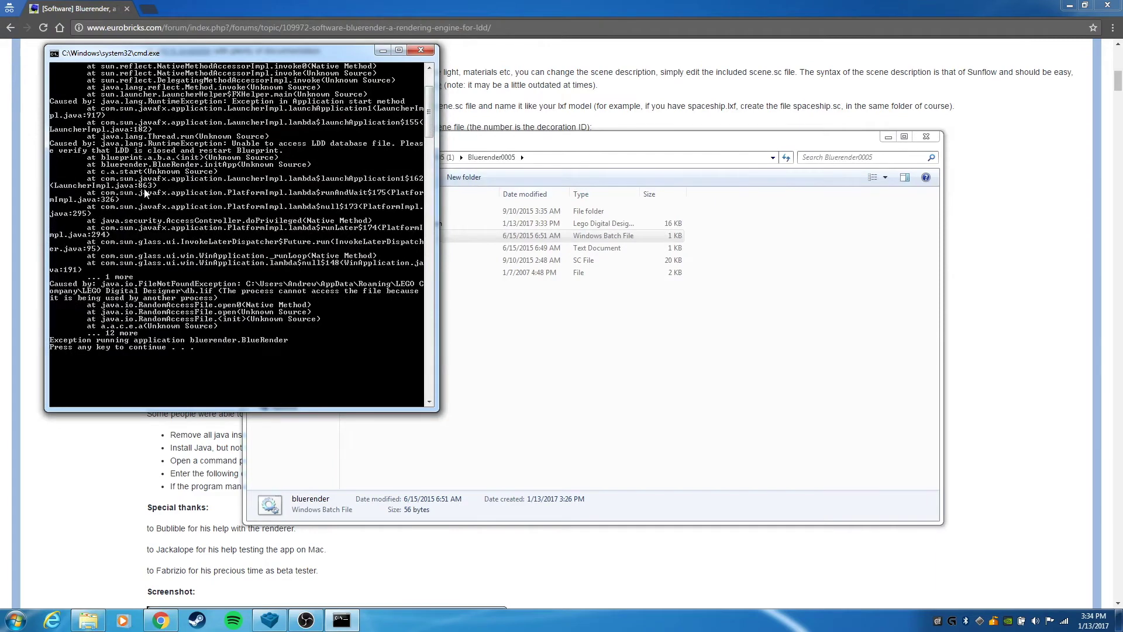
key("Return")
left_click(126, 267)
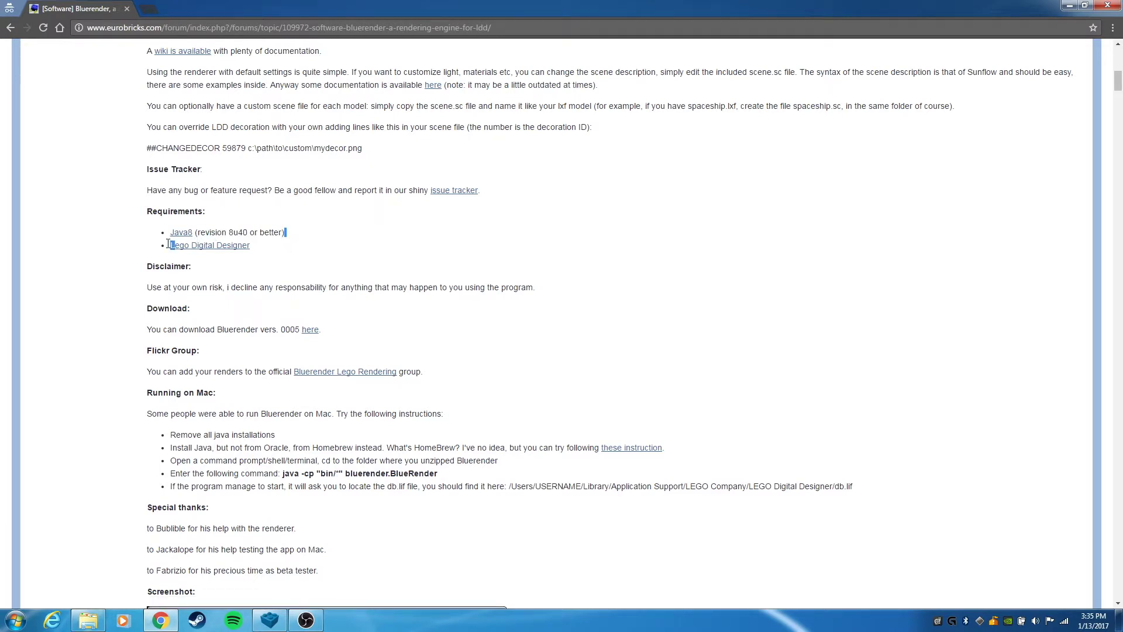
Highlight the Java8 requirement on the forum page, then run the jre-8u111-windows-x64 installer from the Downloads folder
left_click_drag(169, 244, 152, 237)
left_click(440, 393)
left_click(88, 620)
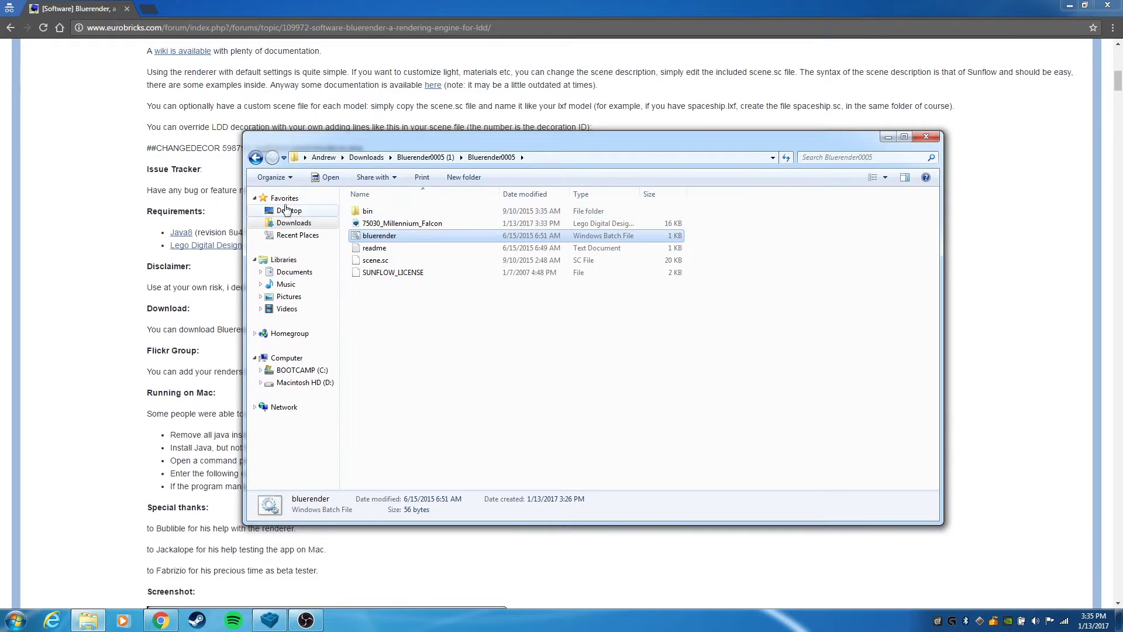
left_click(308, 223)
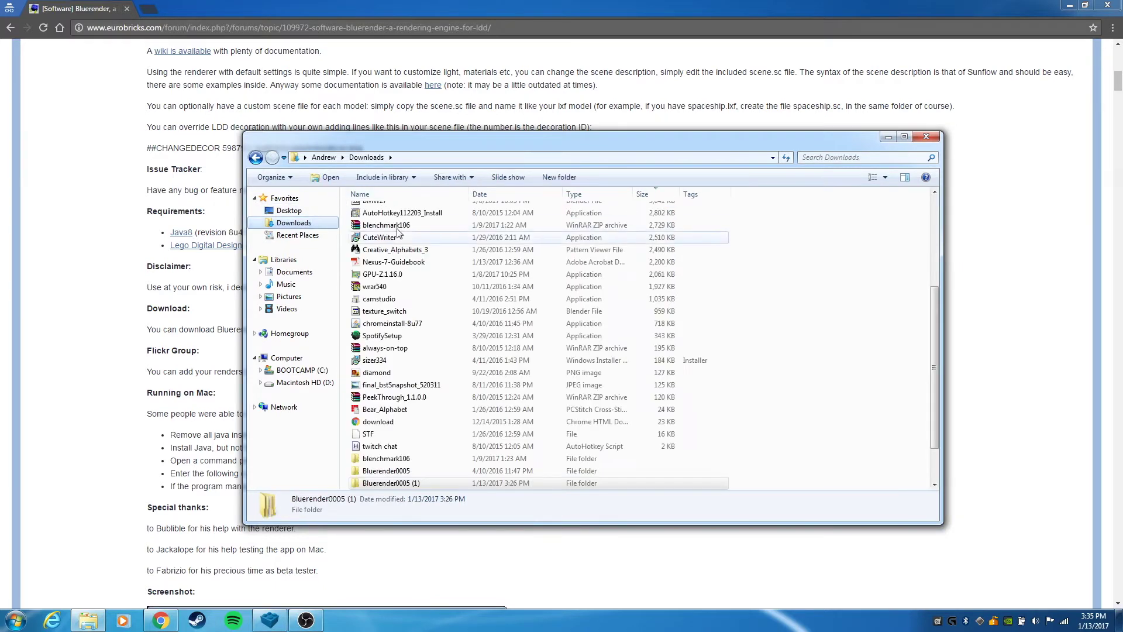
left_click_drag(934, 321, 936, 249)
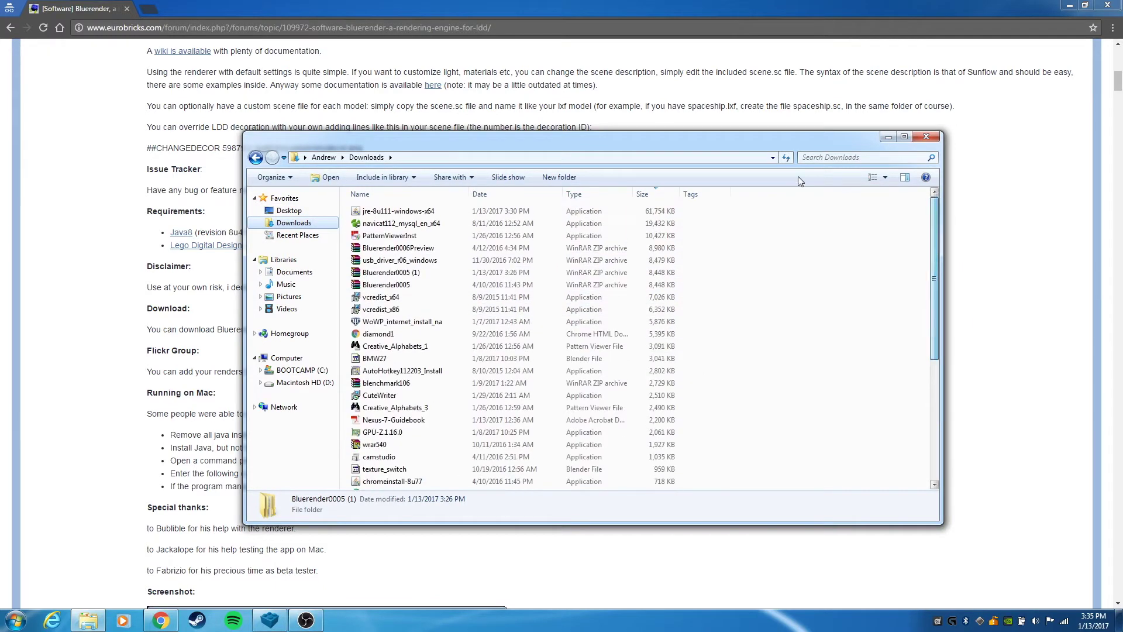
left_click(397, 212)
double_click(397, 212)
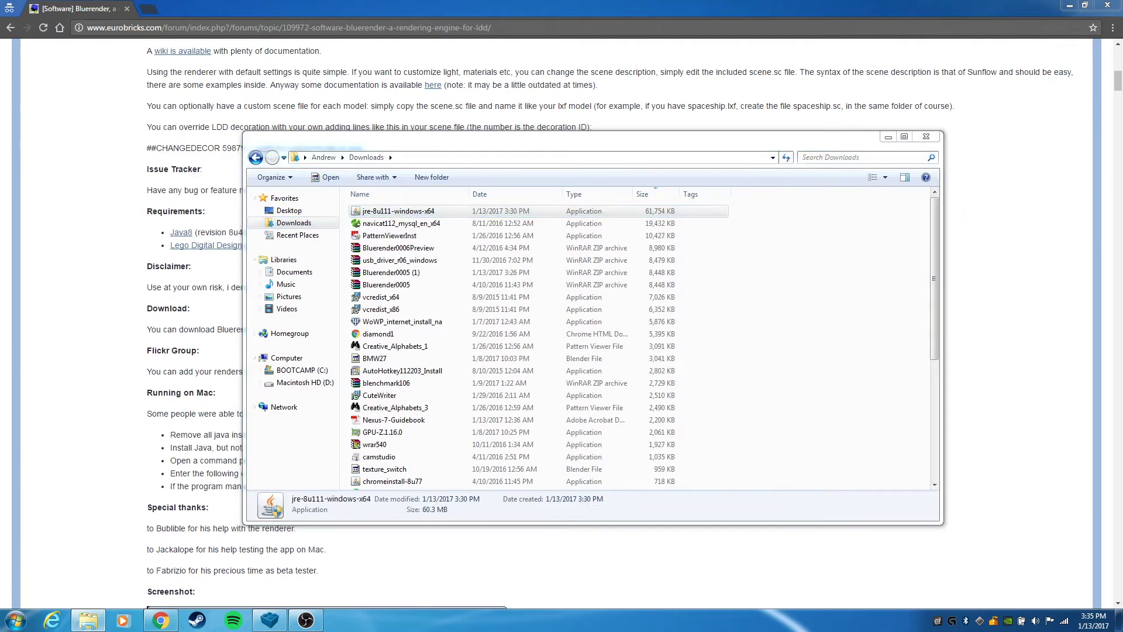
Close the Downloads window, bring up the Java setup and finish the installation
left_click(926, 136)
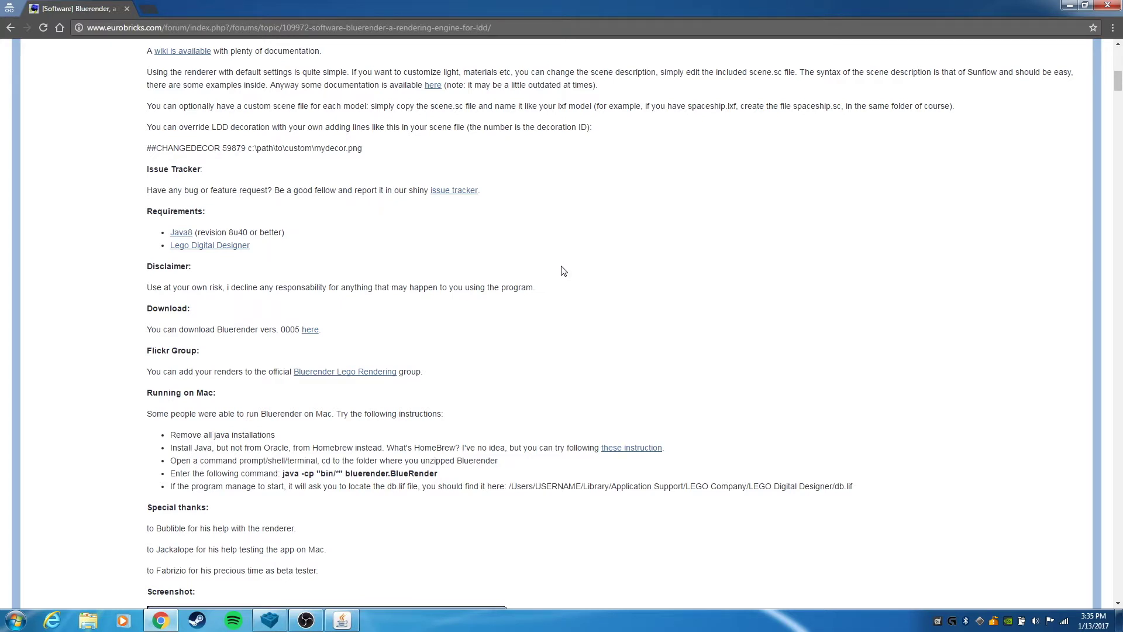
left_click(342, 620)
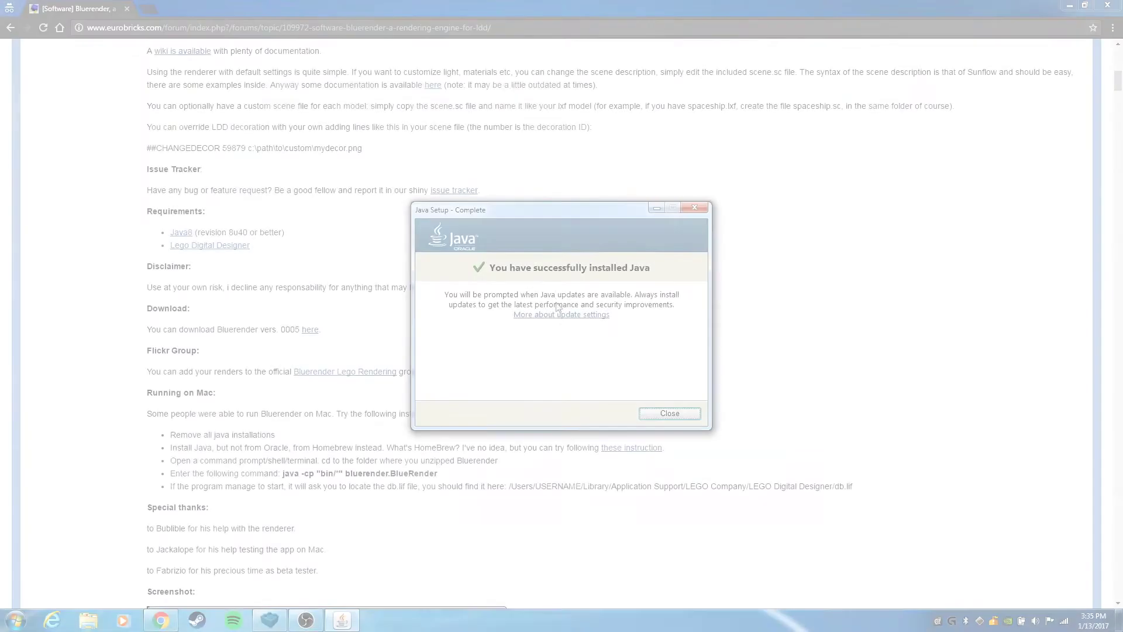
left_click(665, 414)
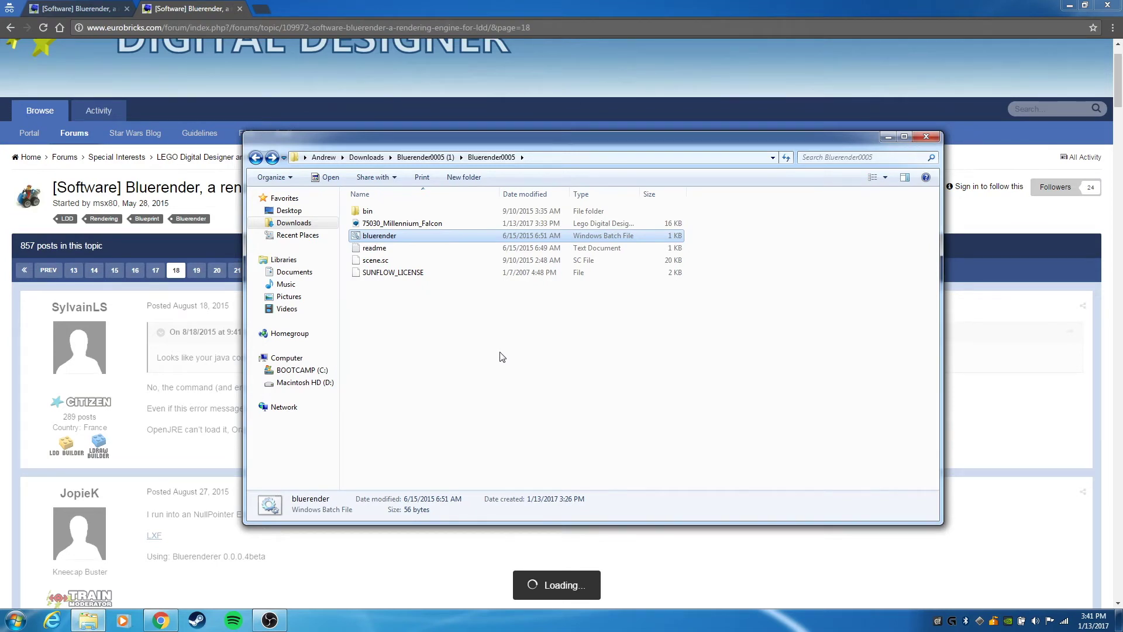
Start LEGO Digital Designer, open the recent 75030_Millennium_Falcon model and minimise the program
left_click(16, 620)
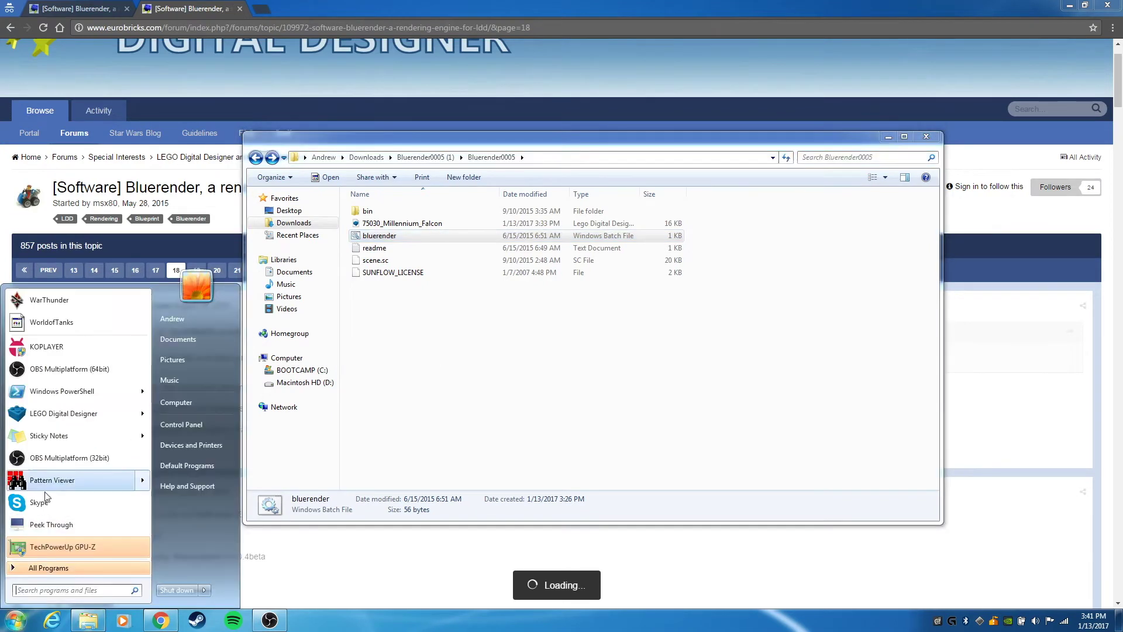
left_click(53, 414)
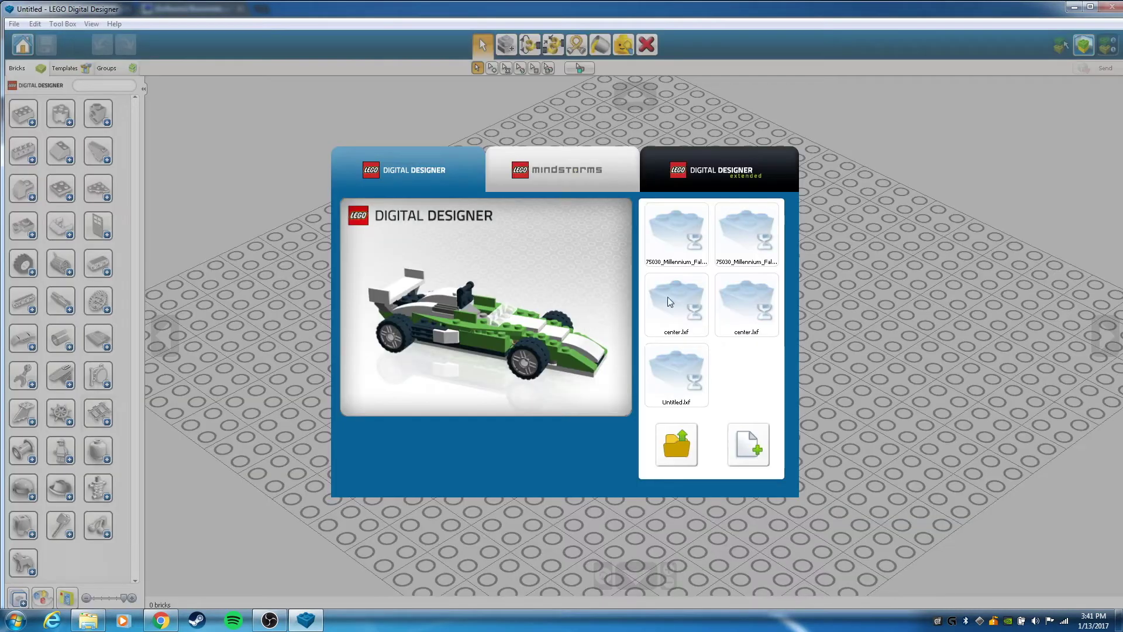
left_click(678, 237)
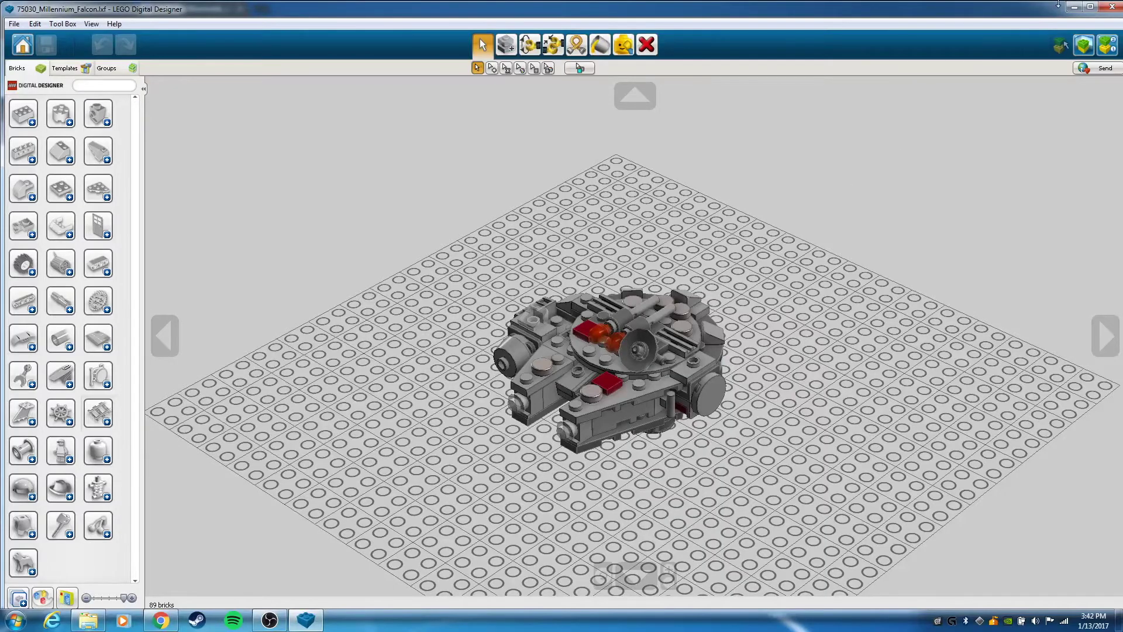
left_click(1075, 7)
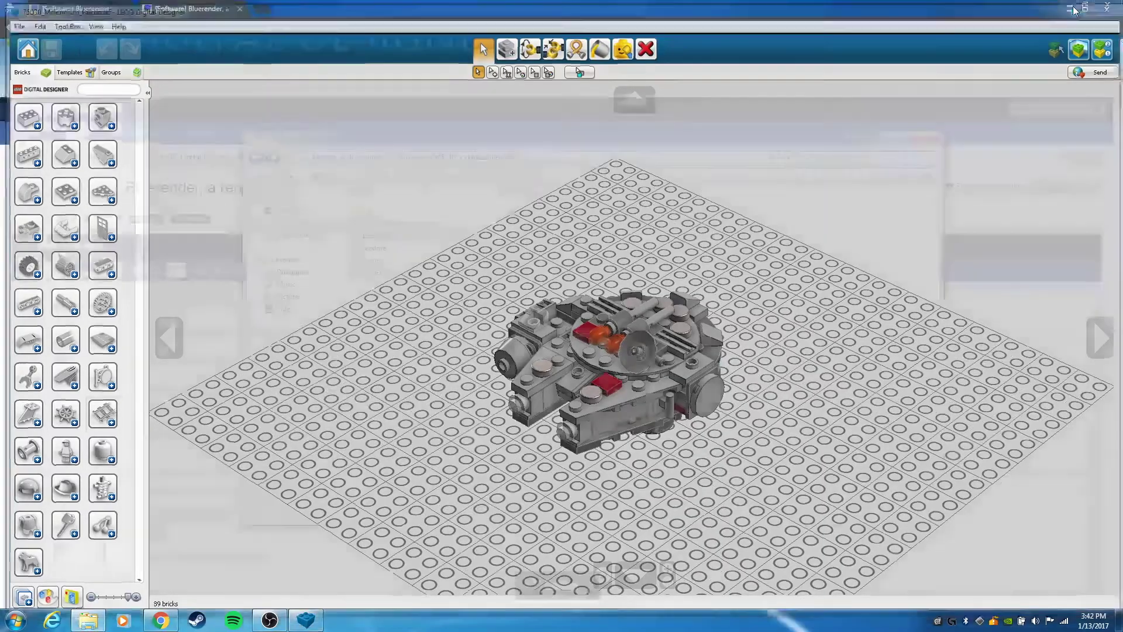
Try to launch the bluerender batch file with LEGO Digital Designer still running, then close the console
double_click(404, 236)
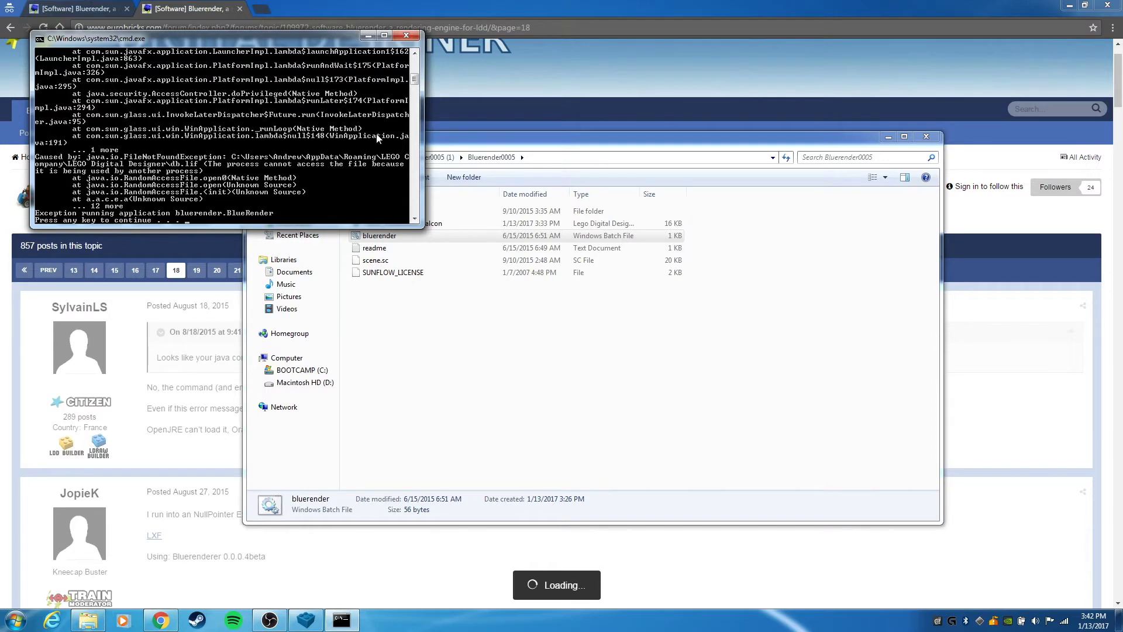
mouse_move(412, 86)
left_mouse_down()
mouse_move(414, 106)
mouse_move(414, 82)
left_mouse_up()
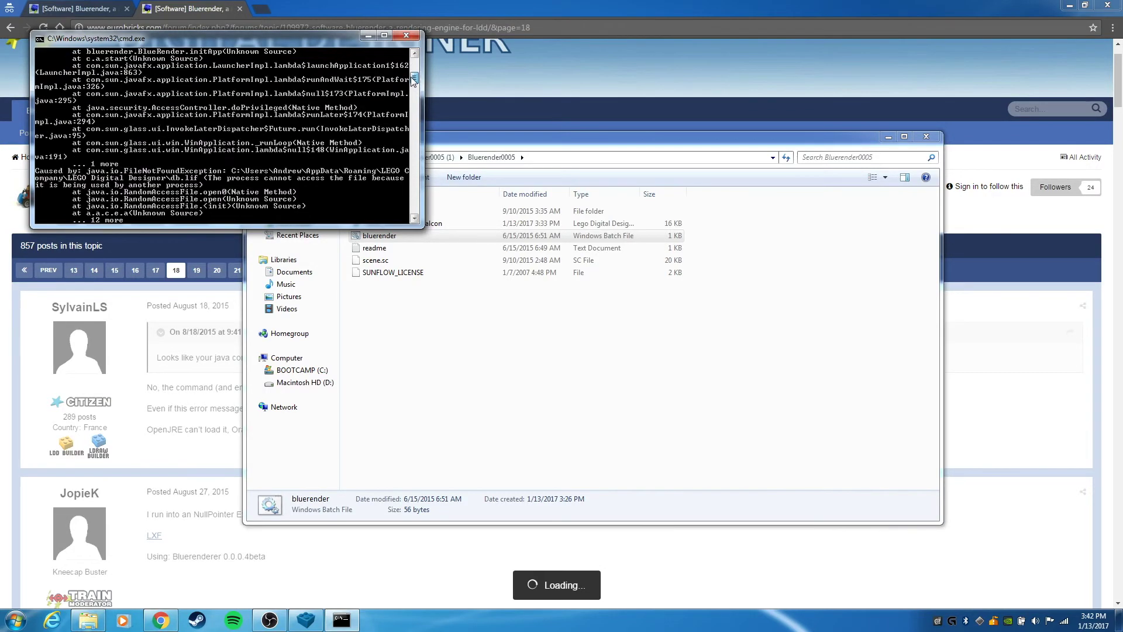
left_click(407, 38)
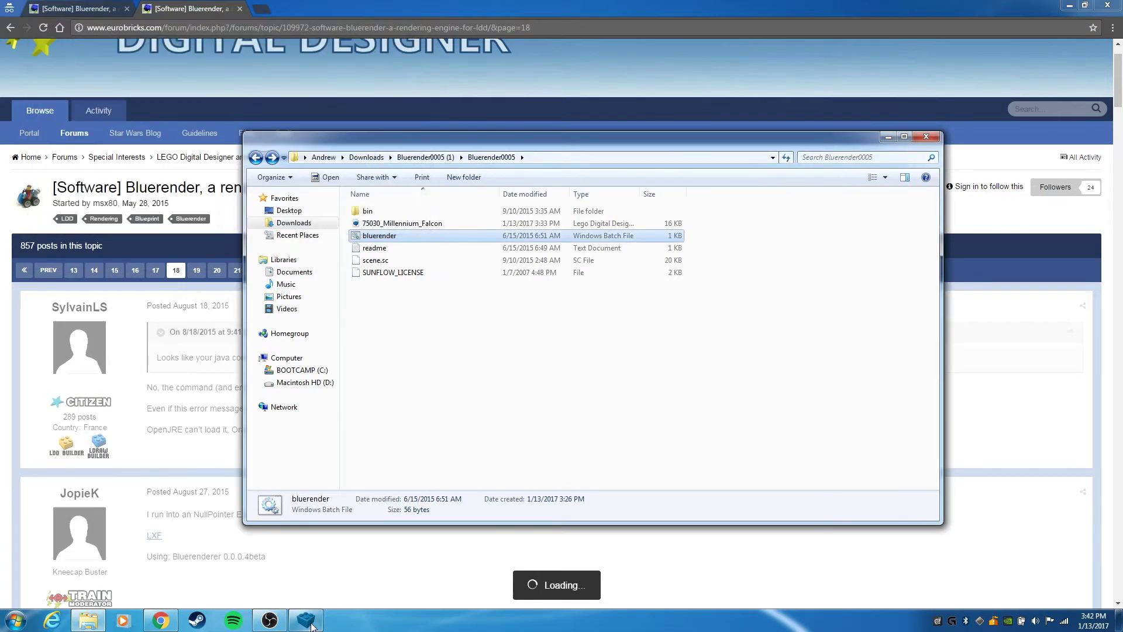
Quit LEGO Digital Designer, launch the bluerender batch file and move the BlueRender window clear of the console
left_click(308, 621)
left_click(1110, 7)
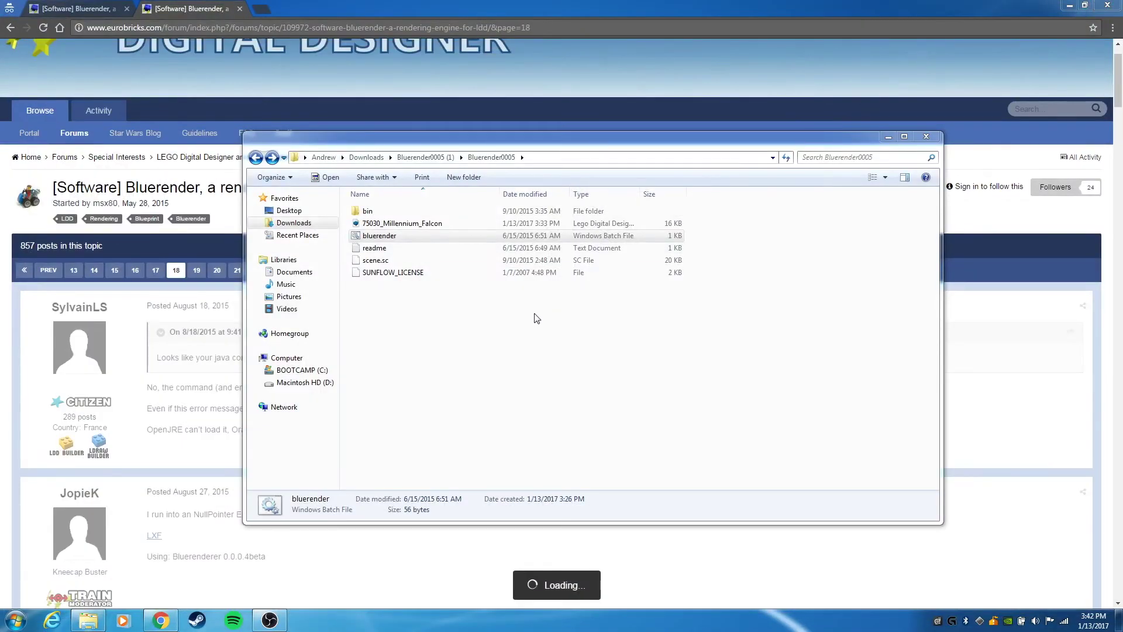
left_click(394, 236)
double_click(390, 236)
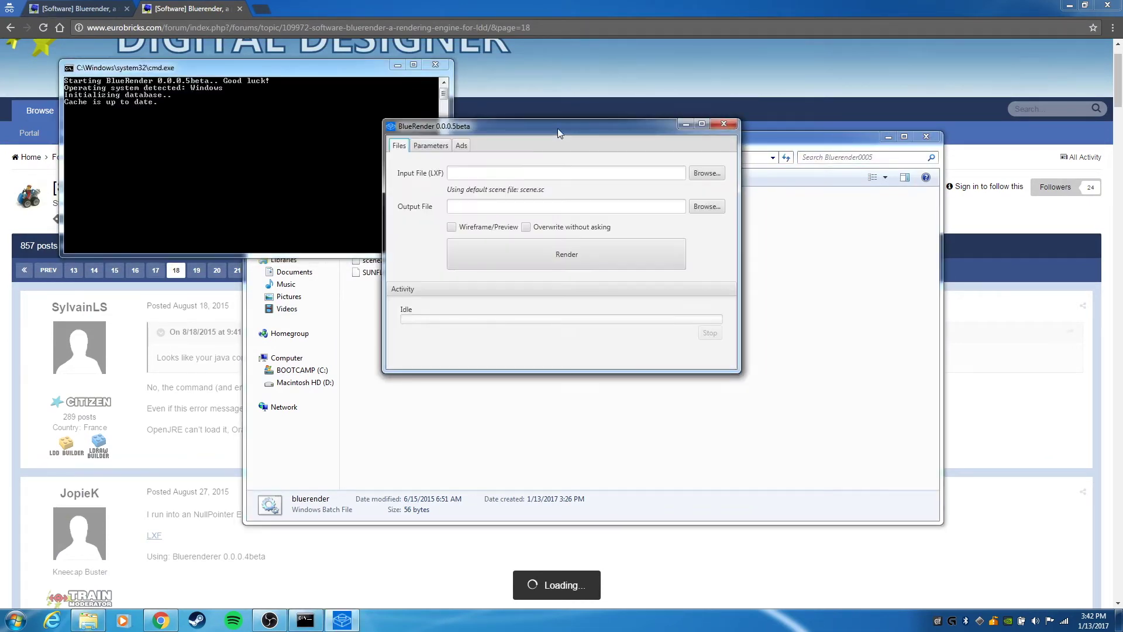
left_click_drag(557, 128, 631, 134)
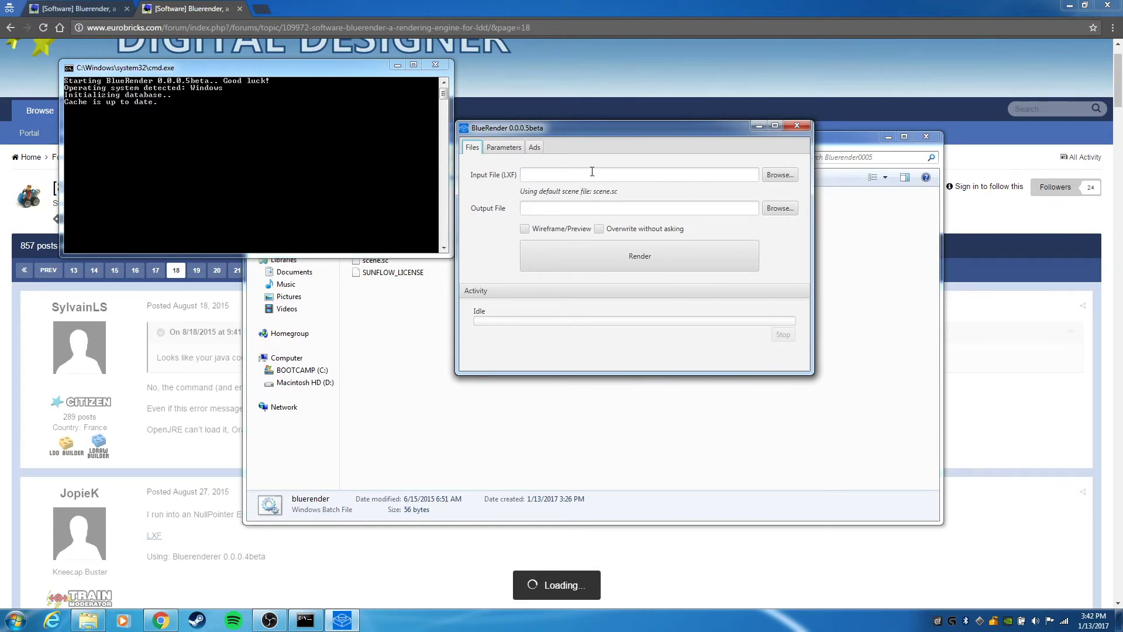
Load 75030_Millennium_Falcon from Bluerender0005 (1)\Bluerender0005 as the input file and check the end of the output file path
left_click(779, 176)
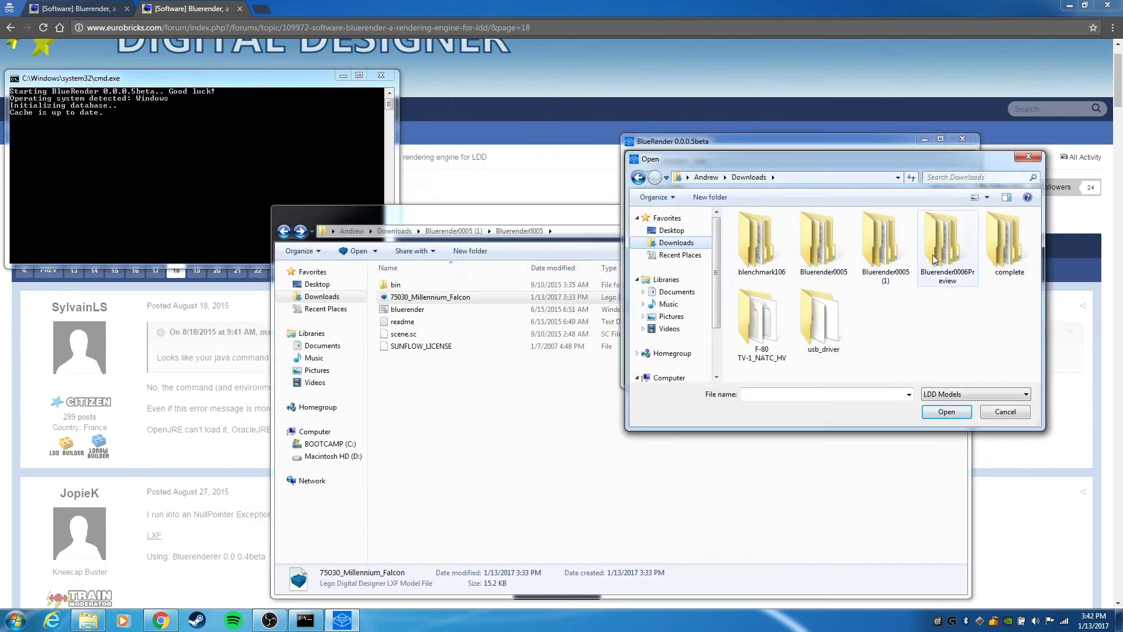
double_click(876, 244)
double_click(777, 233)
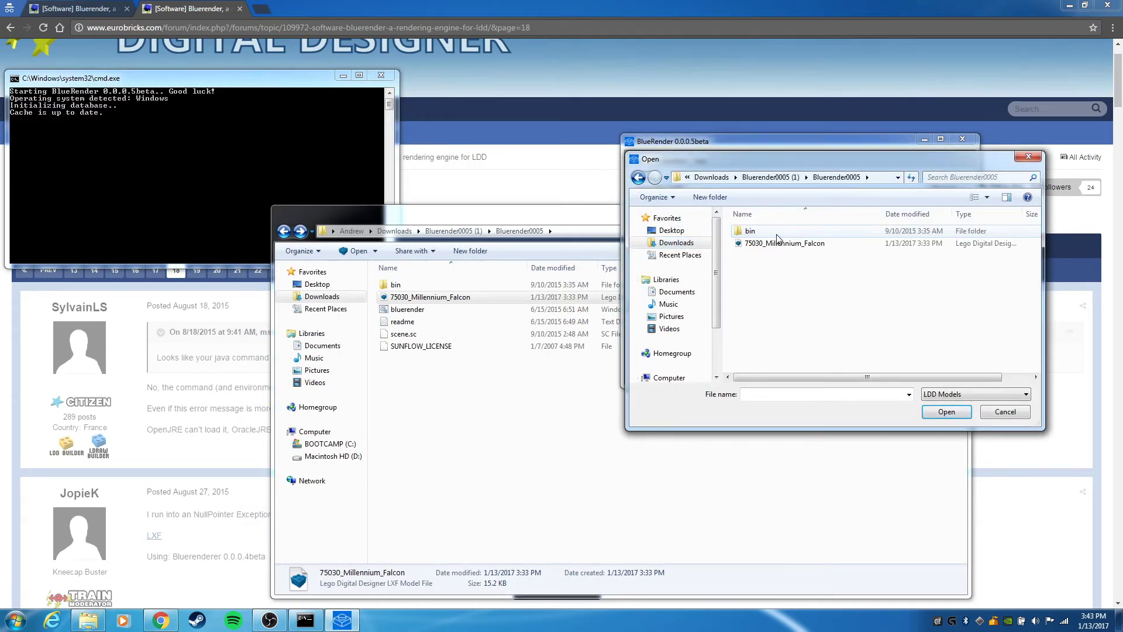
double_click(779, 243)
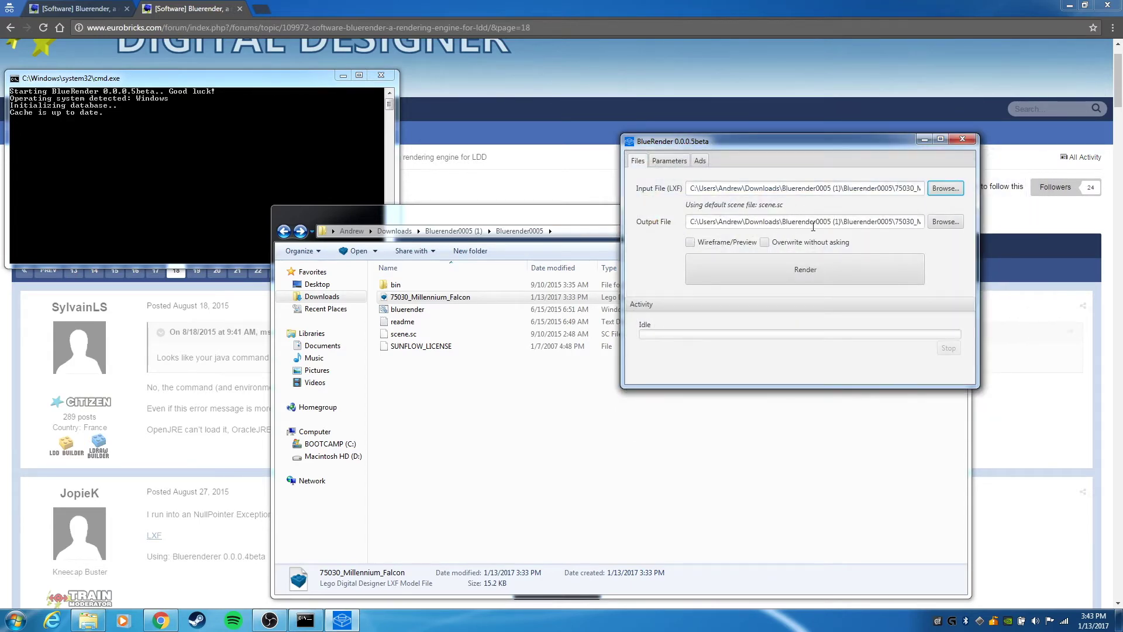
left_click(834, 223)
left_click_drag(790, 223, 951, 222)
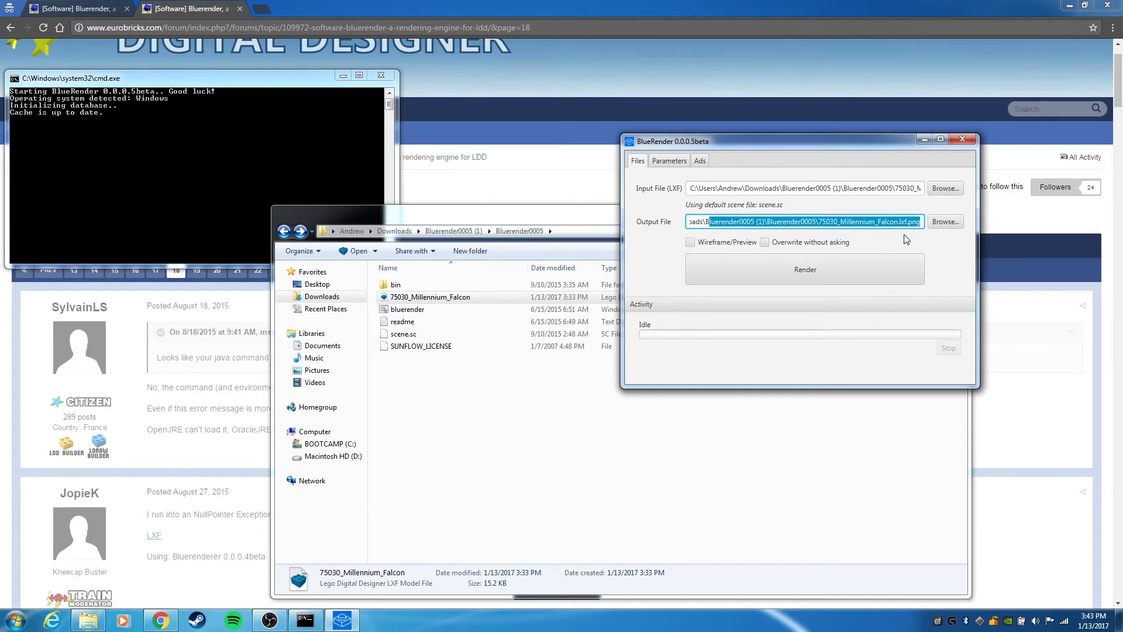
Render a wireframe preview of the model, close it, and start the full render with Wireframe/Preview disabled
left_click(874, 246)
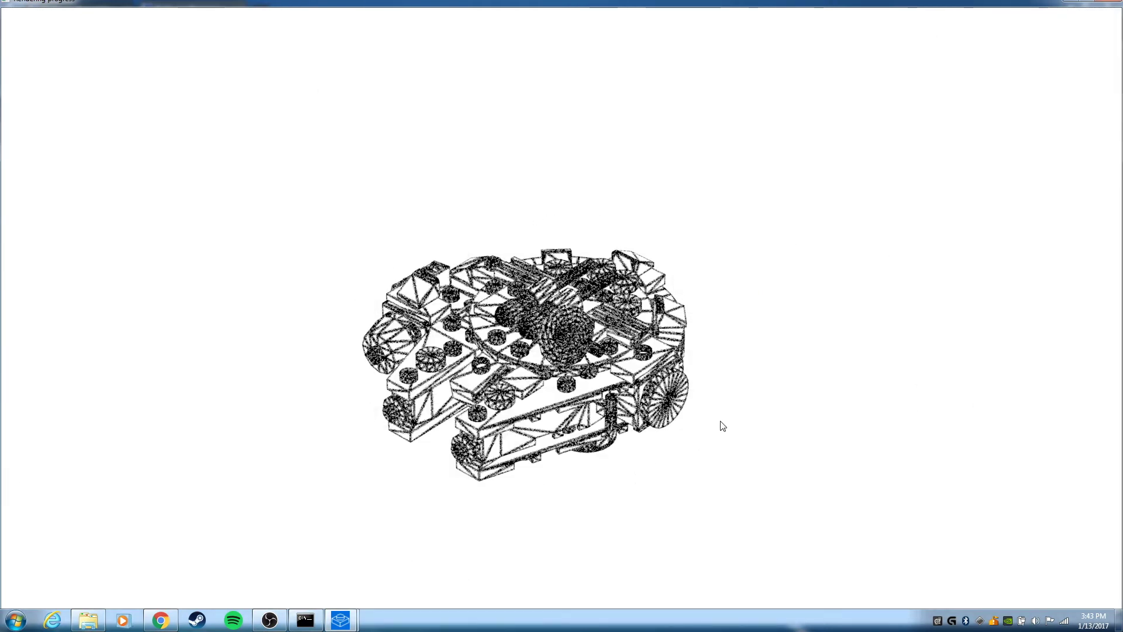
left_click(1102, 4)
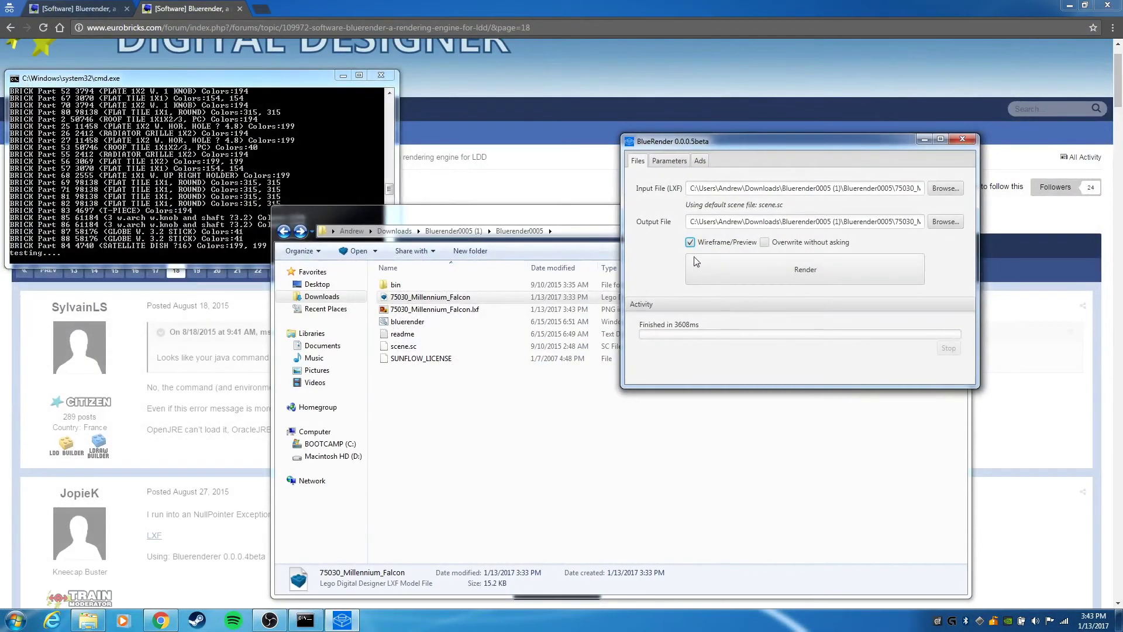
left_click(690, 241)
left_click(825, 268)
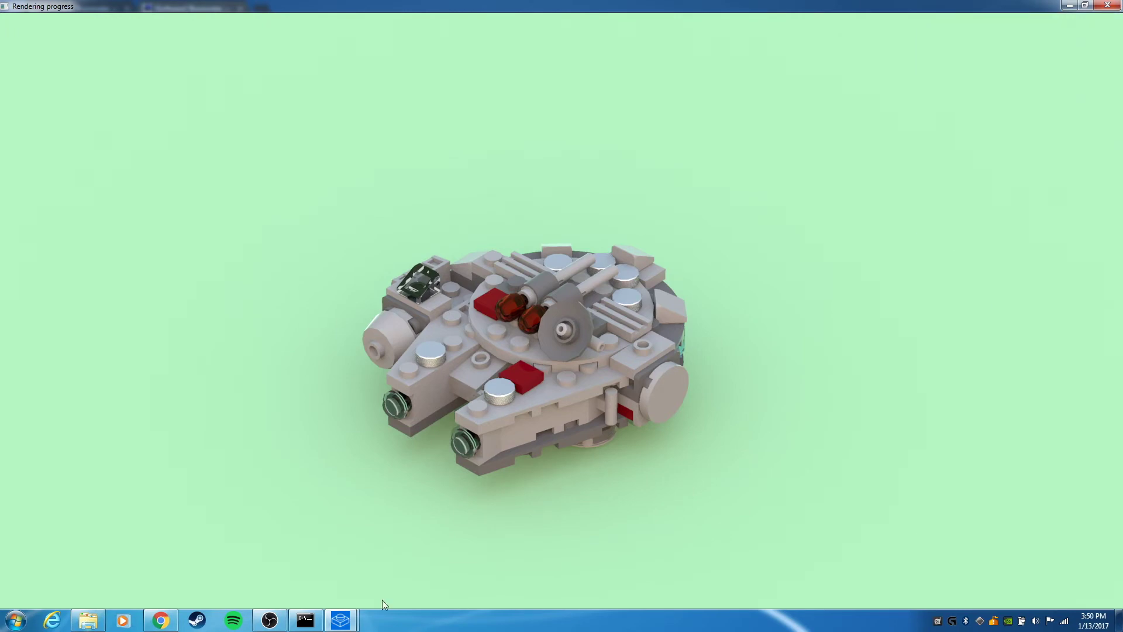
Bring the BlueRender window over the finished render to check the render time, and close the rendering progress window
mouse_move(340, 619)
left_click(305, 560)
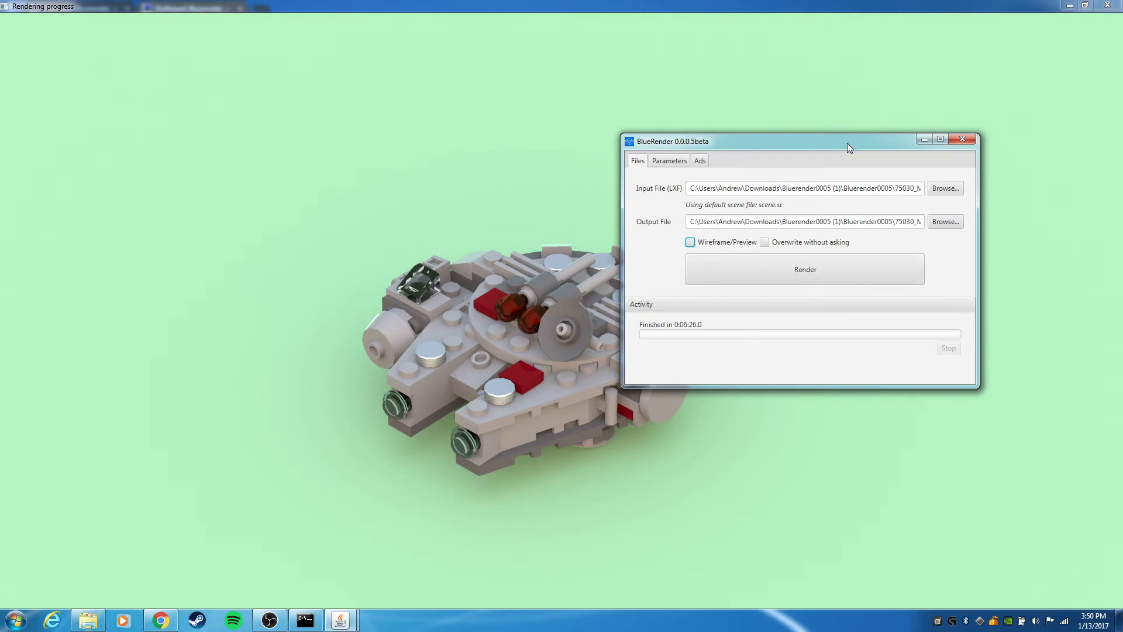
left_click_drag(846, 145, 617, 171)
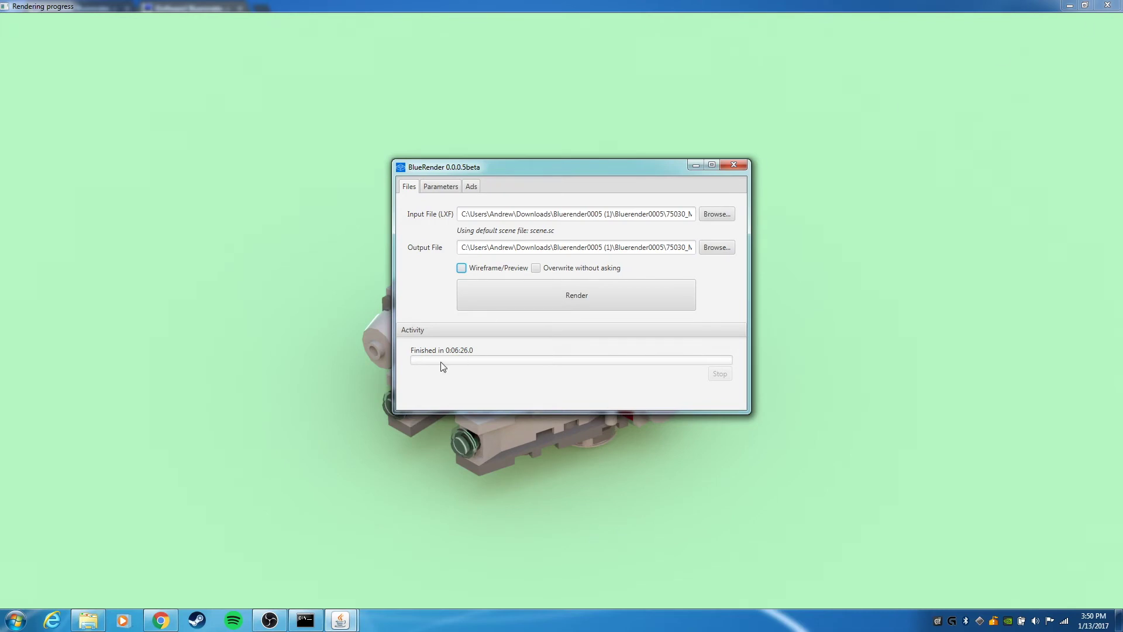
left_click(815, 80)
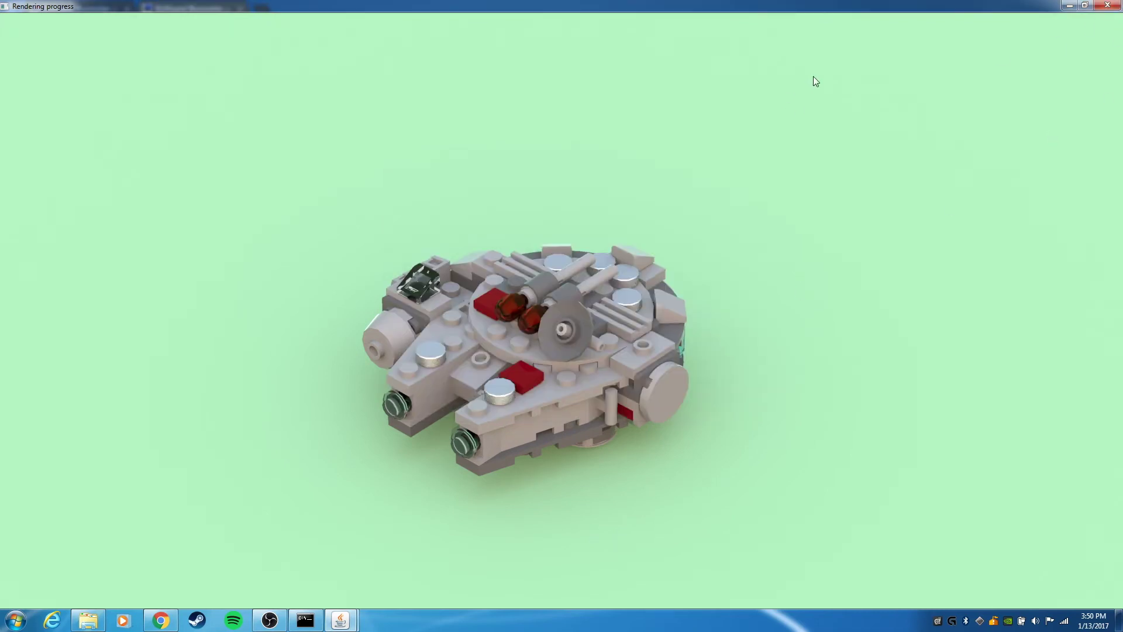
left_click(1110, 8)
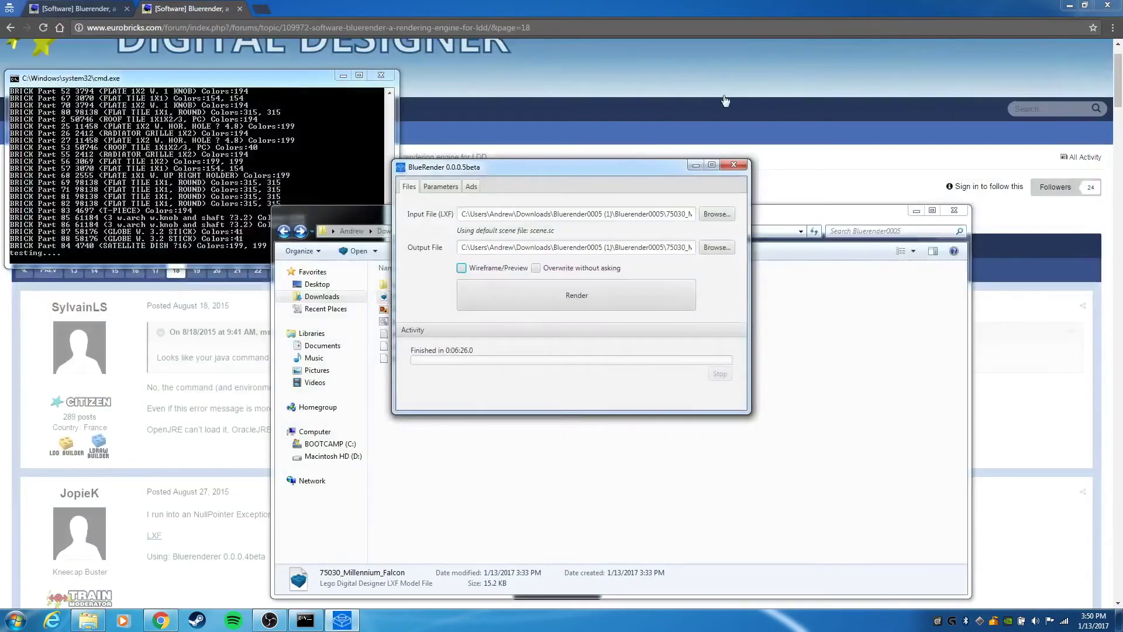
Open the rendered 75030_Millennium_Falcon.lxf PNG from the Bluerender0005 folder, inspect the model enlarged and close the viewer
left_click(509, 454)
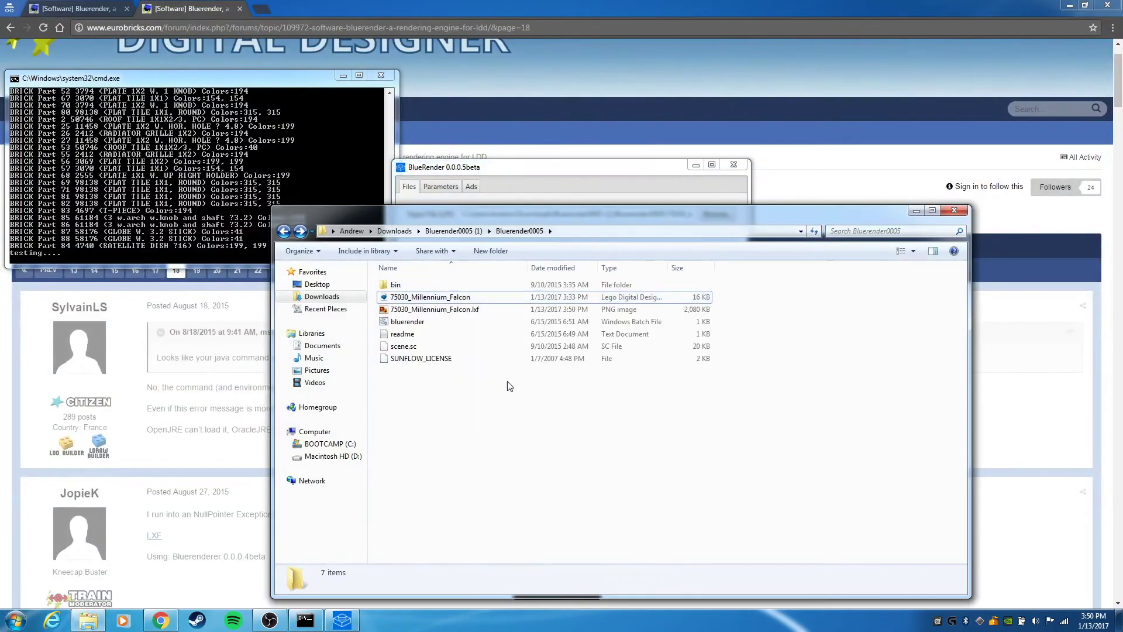
double_click(461, 311)
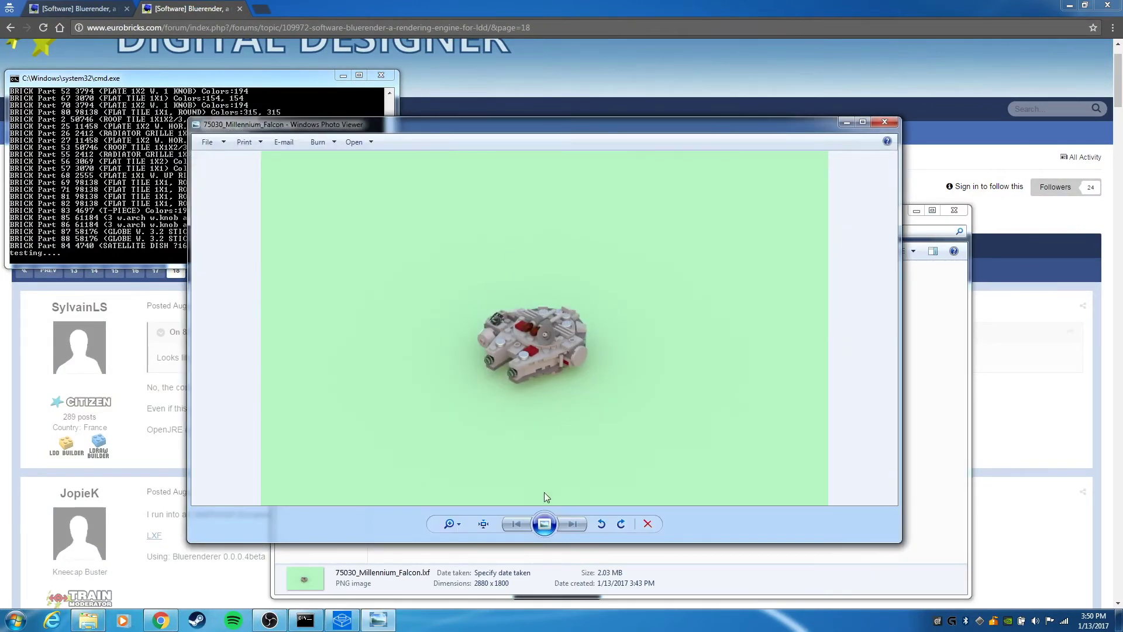
left_click(448, 523)
left_click_drag(455, 528, 459, 518)
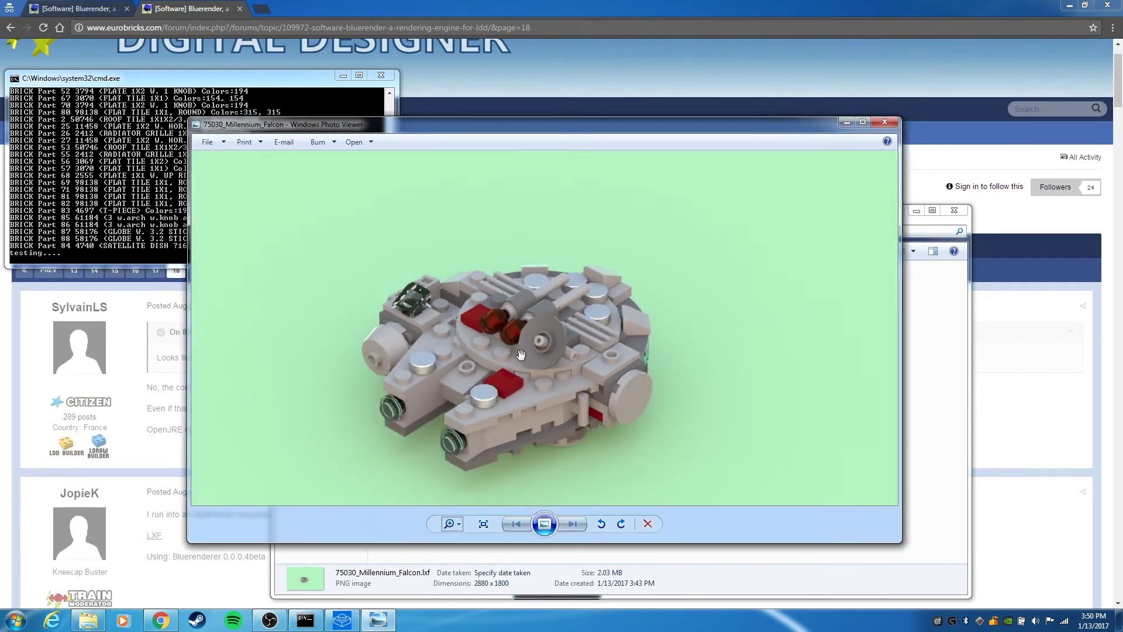
scroll(538, 320, "down", 2)
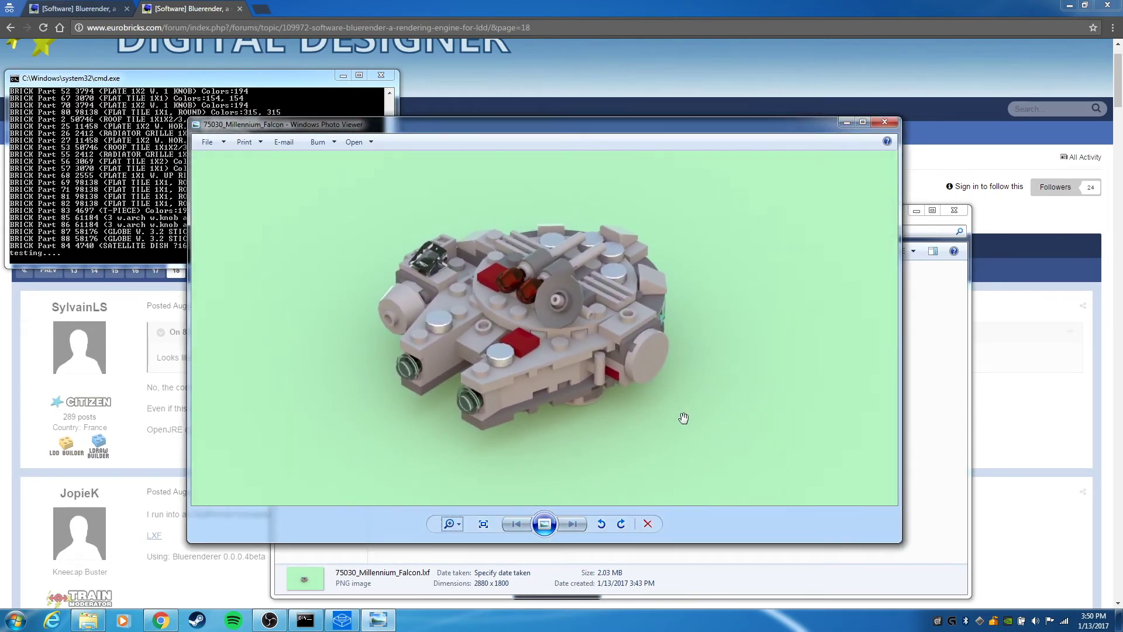
left_click_drag(776, 121, 893, 87)
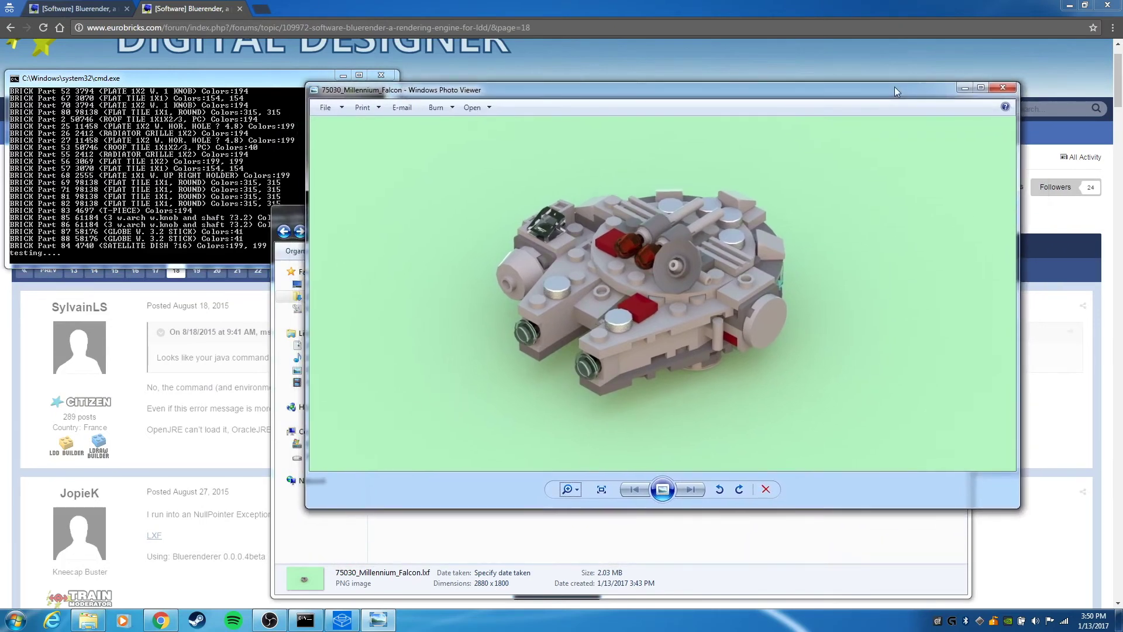
left_click(1002, 87)
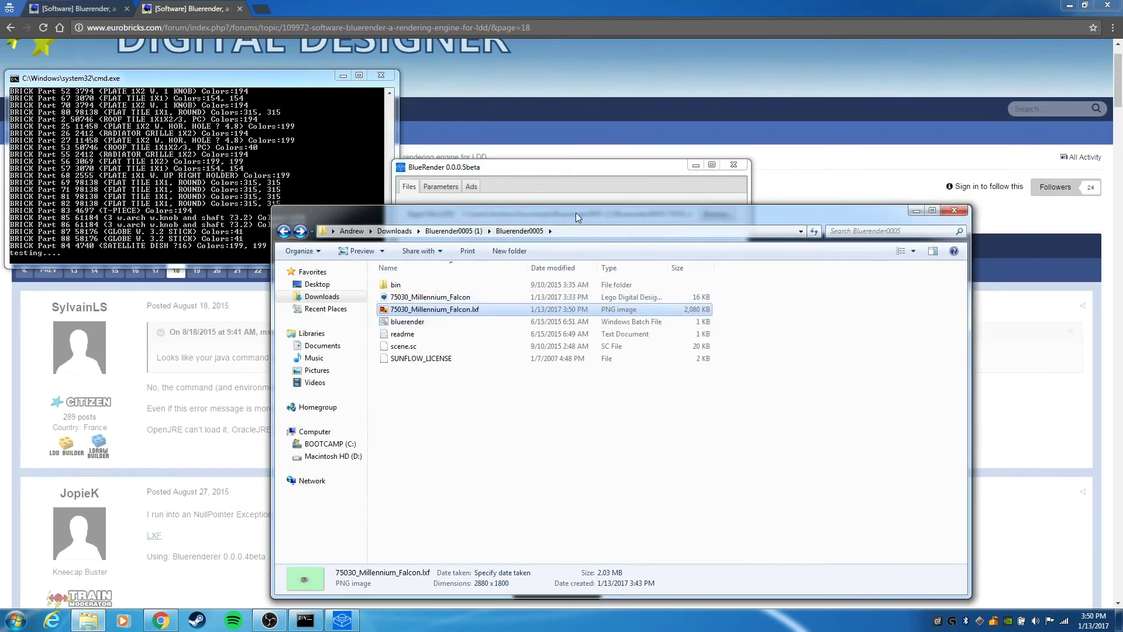
Review the render parameters, trying out the Rotation option and its steps value, switch Rotation off and return to the file settings
left_click(544, 172)
left_click(440, 187)
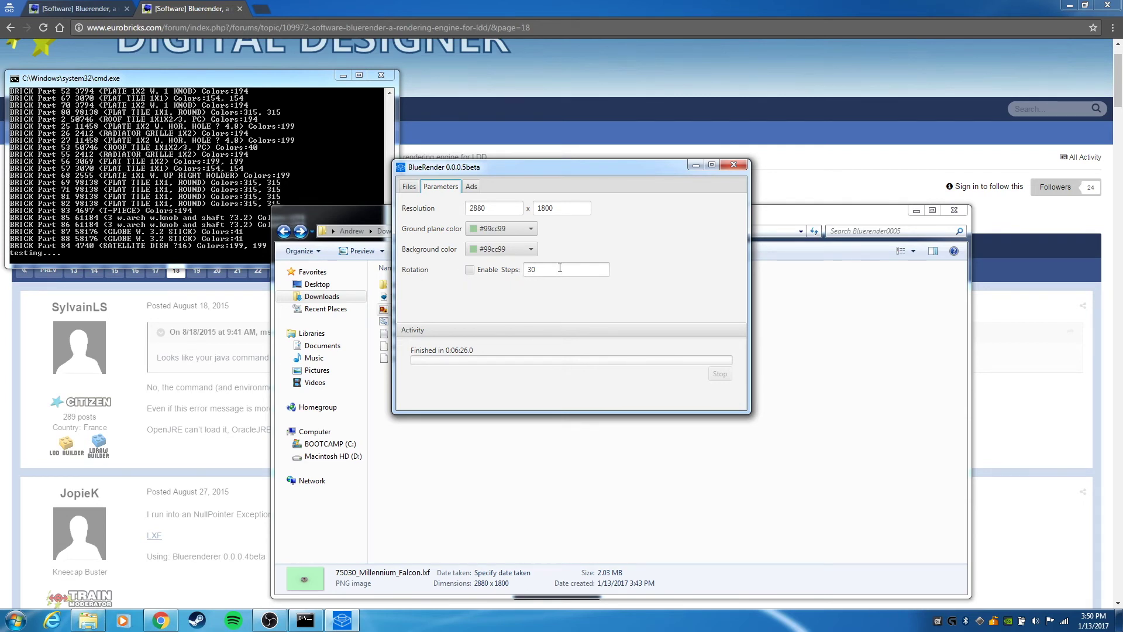
left_click(469, 271)
left_click_drag(574, 273, 505, 278)
left_click(470, 270)
left_click(409, 186)
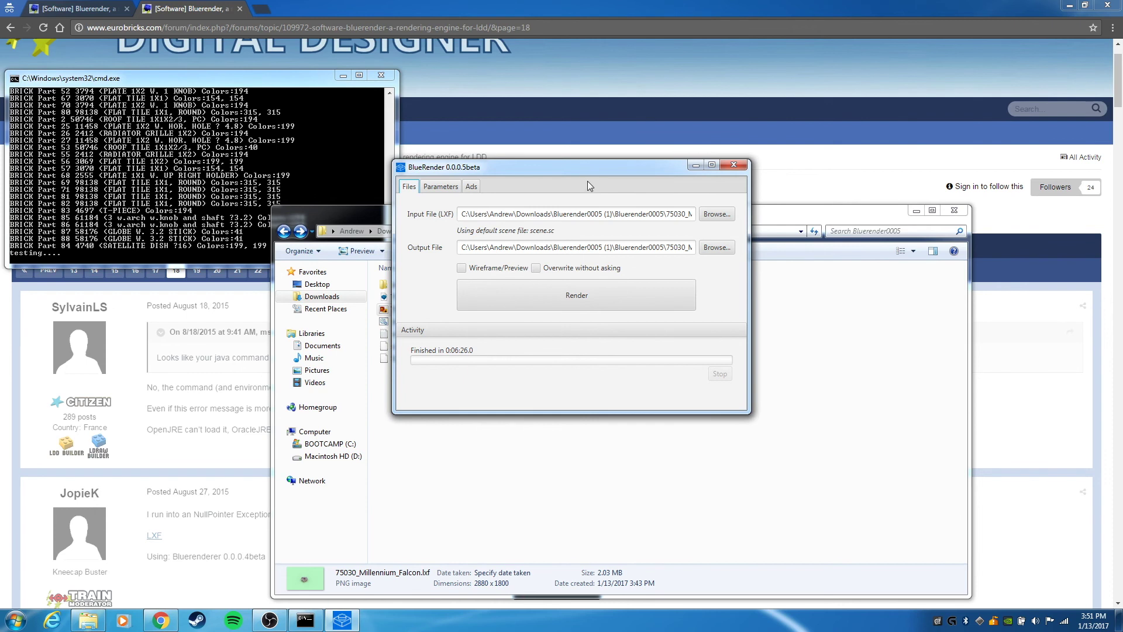
mouse_move(587, 172)
left_mouse_down()
mouse_move(613, 168)
mouse_move(619, 220)
mouse_move(577, 187)
left_mouse_up()
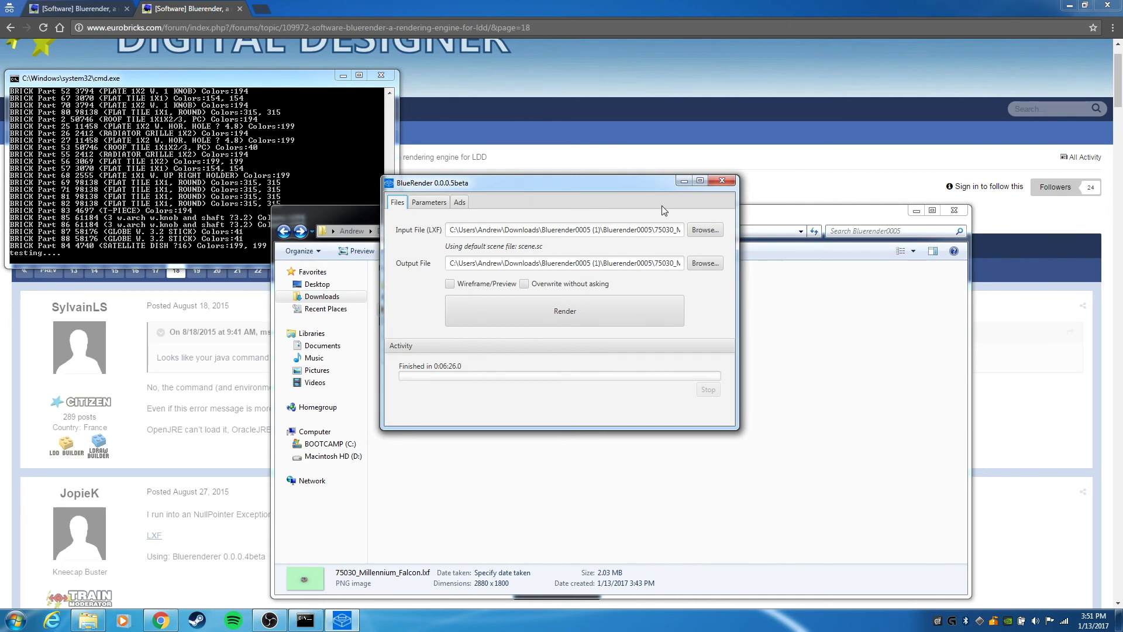
left_click_drag(644, 181, 612, 166)
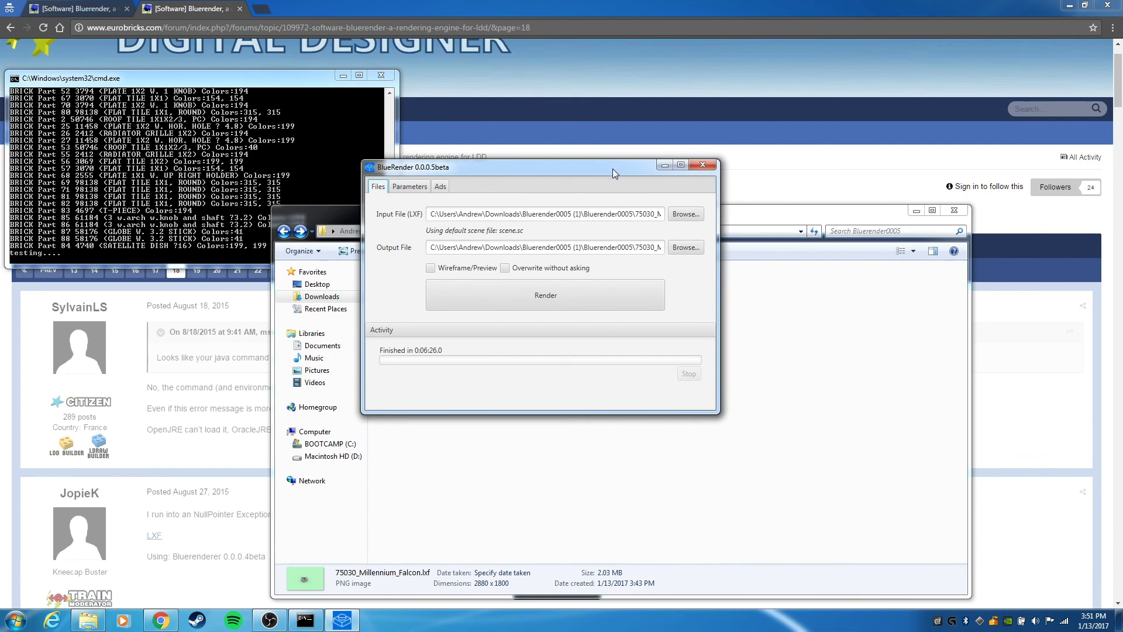